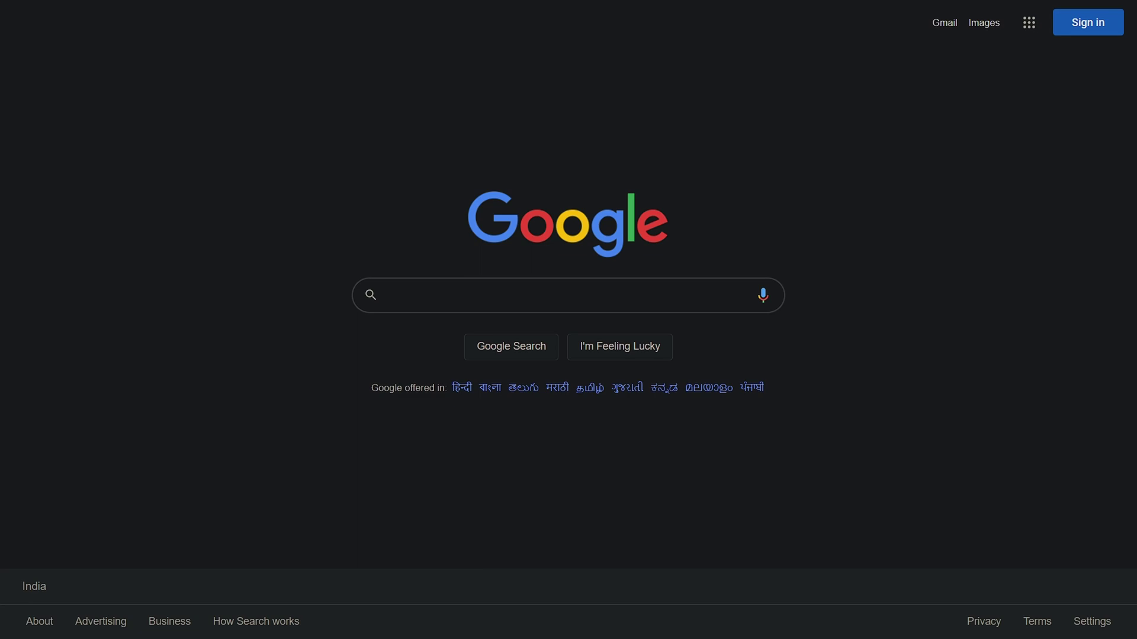
{"action": "type", "text": "linux"}
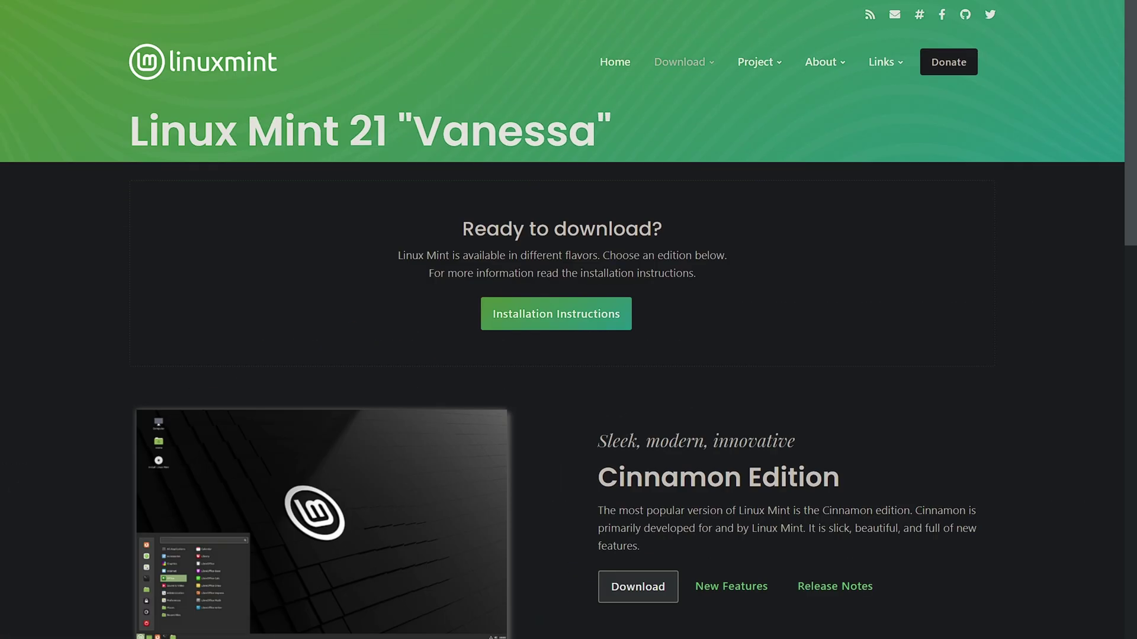
{"action": "scroll", "coordinate": [568, 319], "scroll_direction": "down", "scroll_amount": 3}
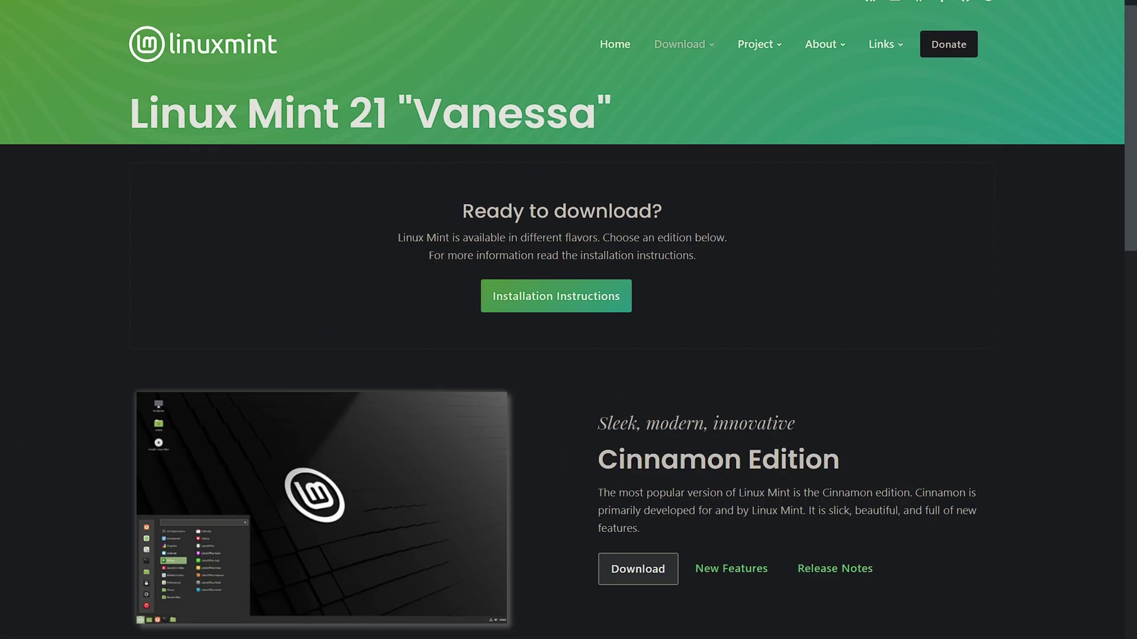
{"action": "triple_click", "coordinate": [717, 255]}
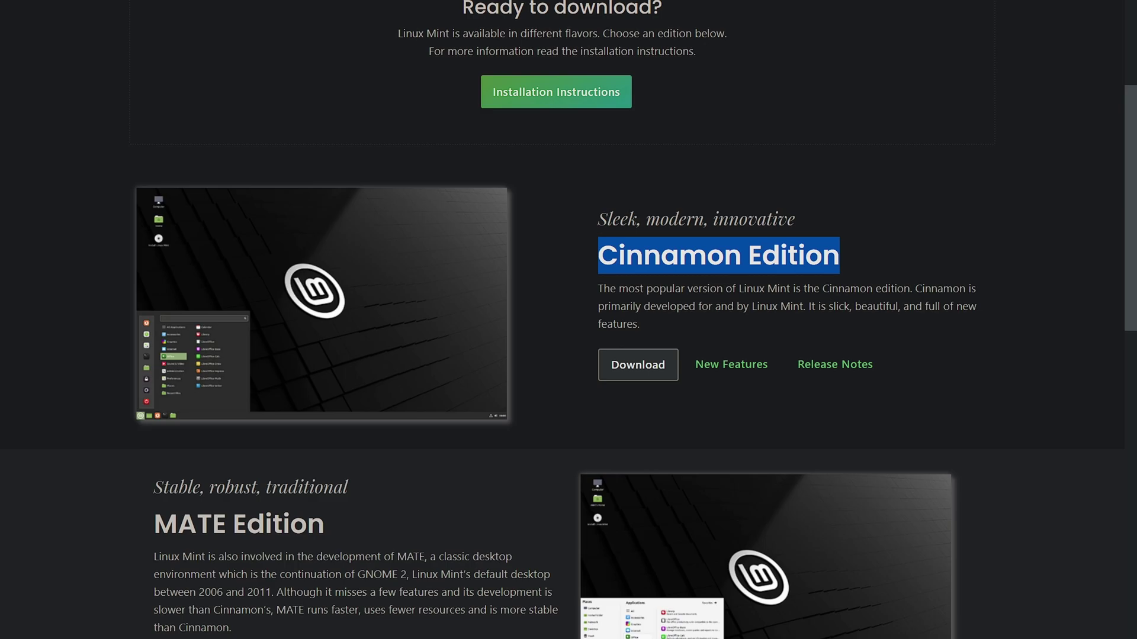
{"action": "left_click_drag", "start_coordinate": [598, 219], "coordinate": [794, 219]}
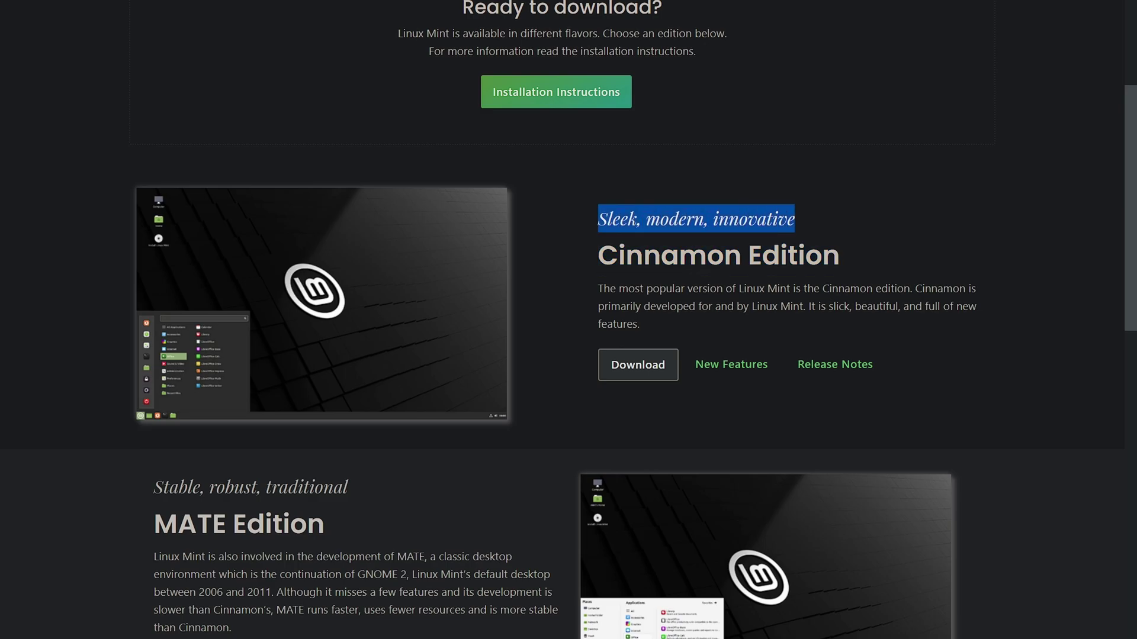
{"action": "left_click", "coordinate": [794, 219]}
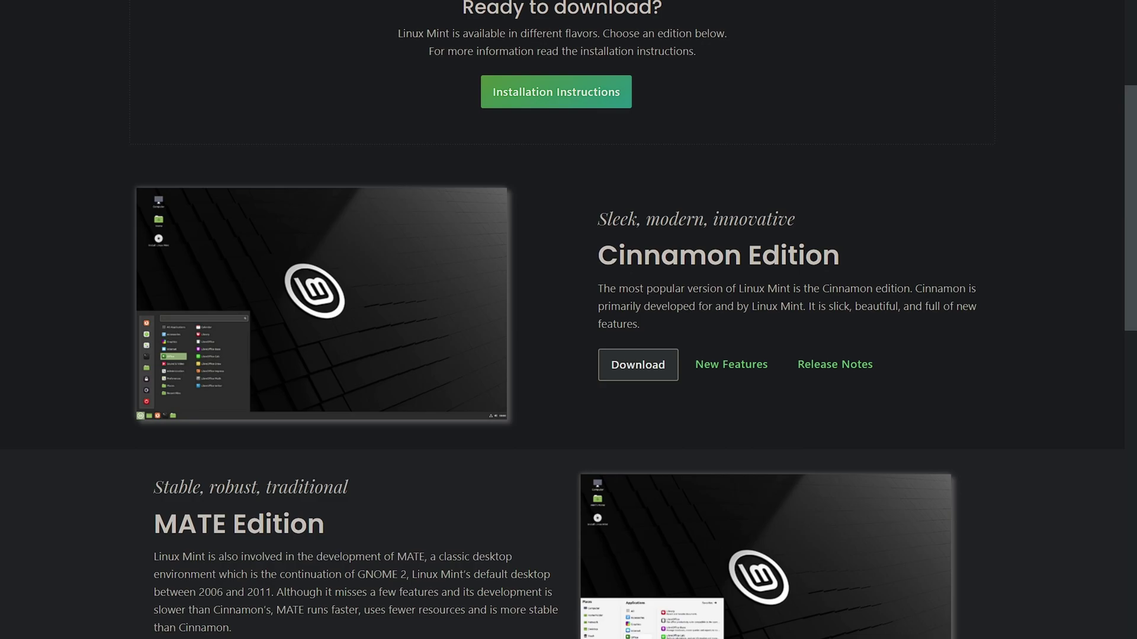
{"action": "scroll", "coordinate": [568, 321], "scroll_direction": "down", "scroll_amount": 1}
{"action": "scroll", "coordinate": [568, 320], "scroll_direction": "down", "scroll_amount": 2}
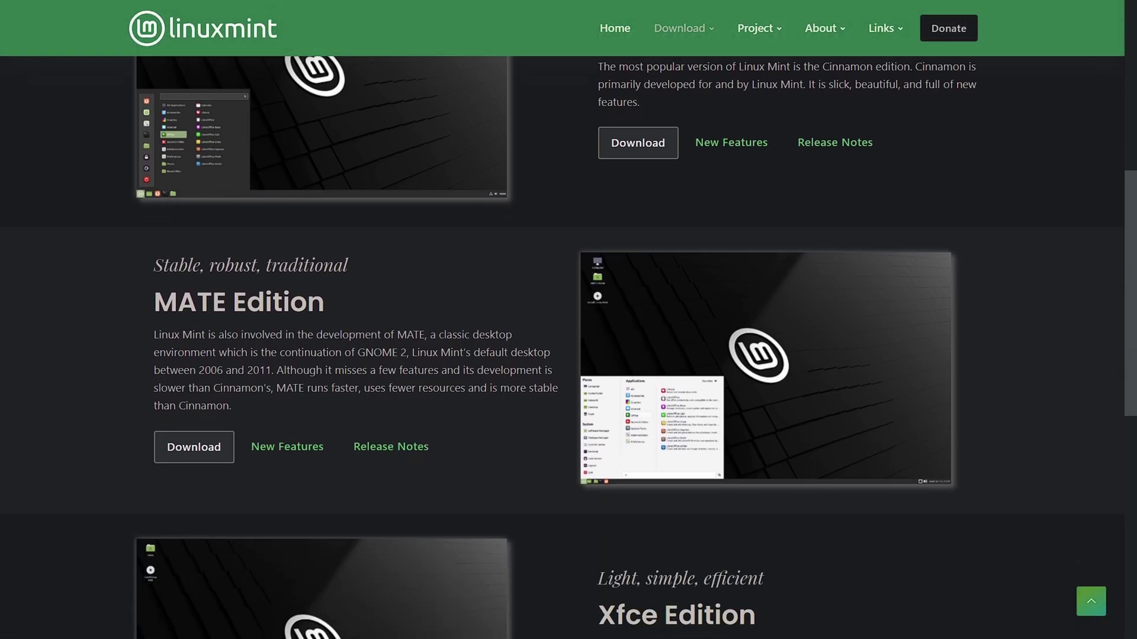
{"action": "left_click_drag", "start_coordinate": [155, 302], "coordinate": [324, 302]}
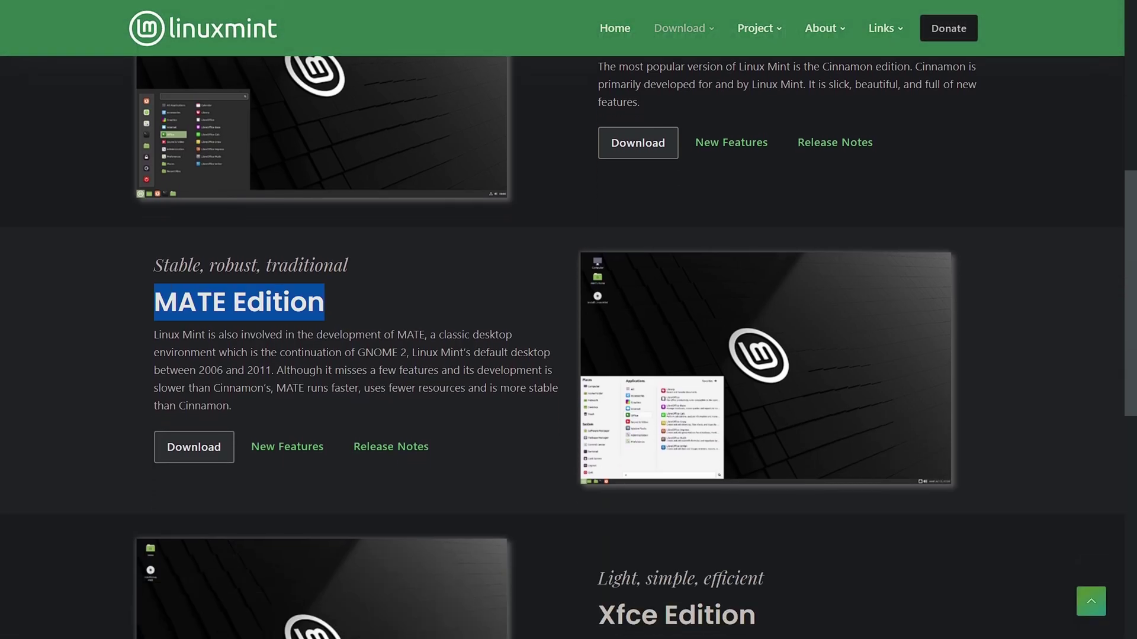
{"action": "left_click", "coordinate": [324, 302]}
{"action": "left_click_drag", "start_coordinate": [155, 265], "coordinate": [348, 265]}
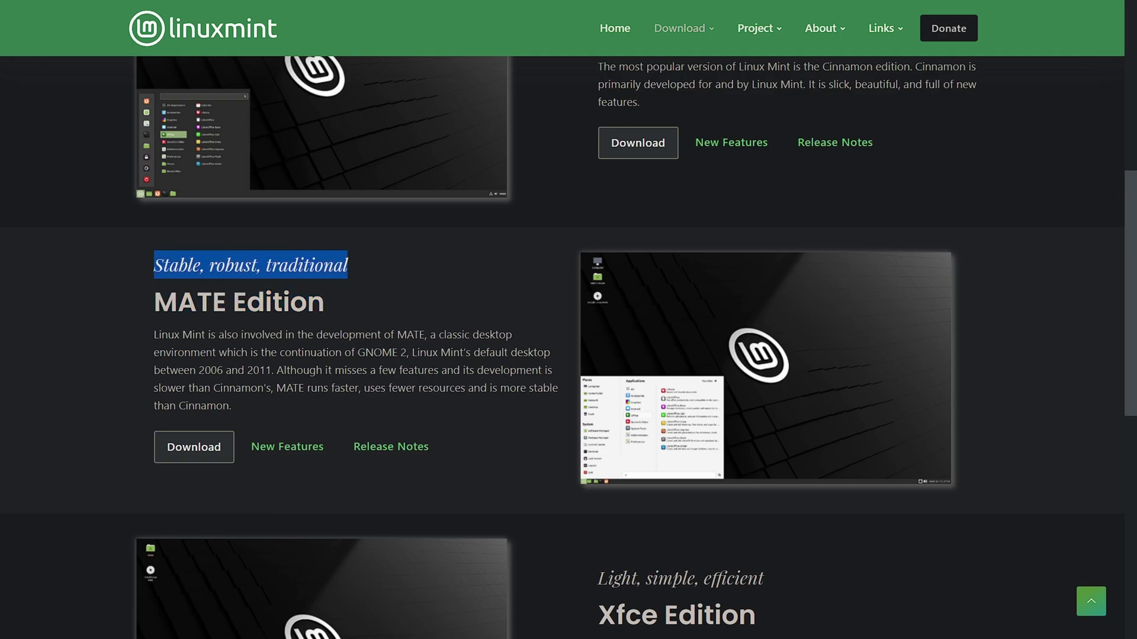
{"action": "left_click", "coordinate": [347, 264]}
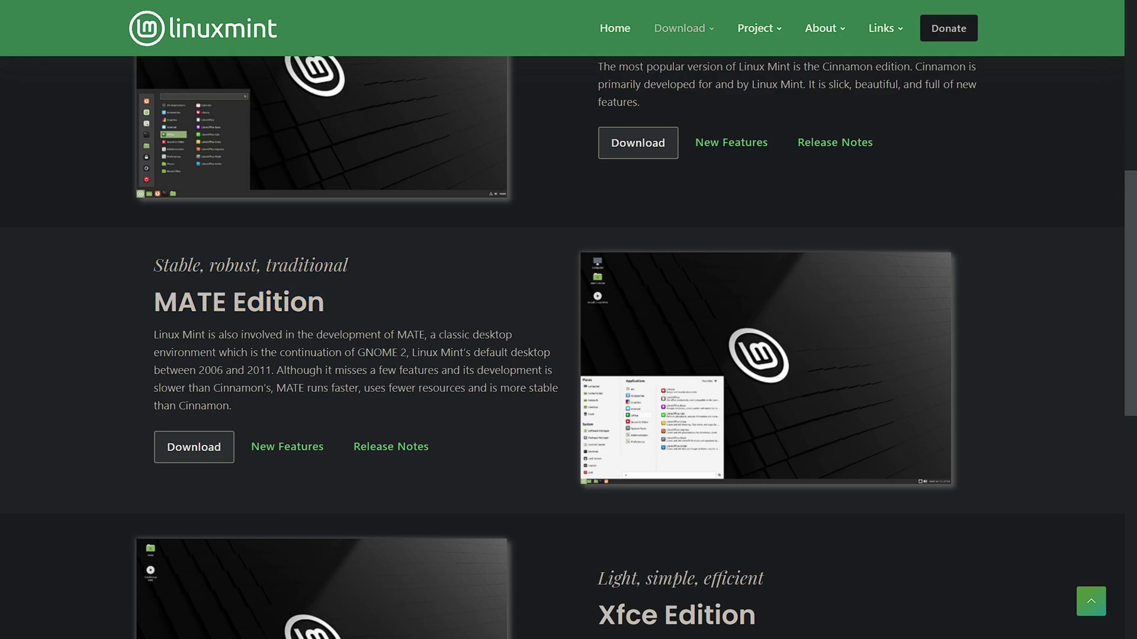
{"action": "scroll", "coordinate": [569, 347], "scroll_direction": "down", "scroll_amount": 3}
{"action": "scroll", "coordinate": [569, 346], "scroll_direction": "down", "scroll_amount": 2}
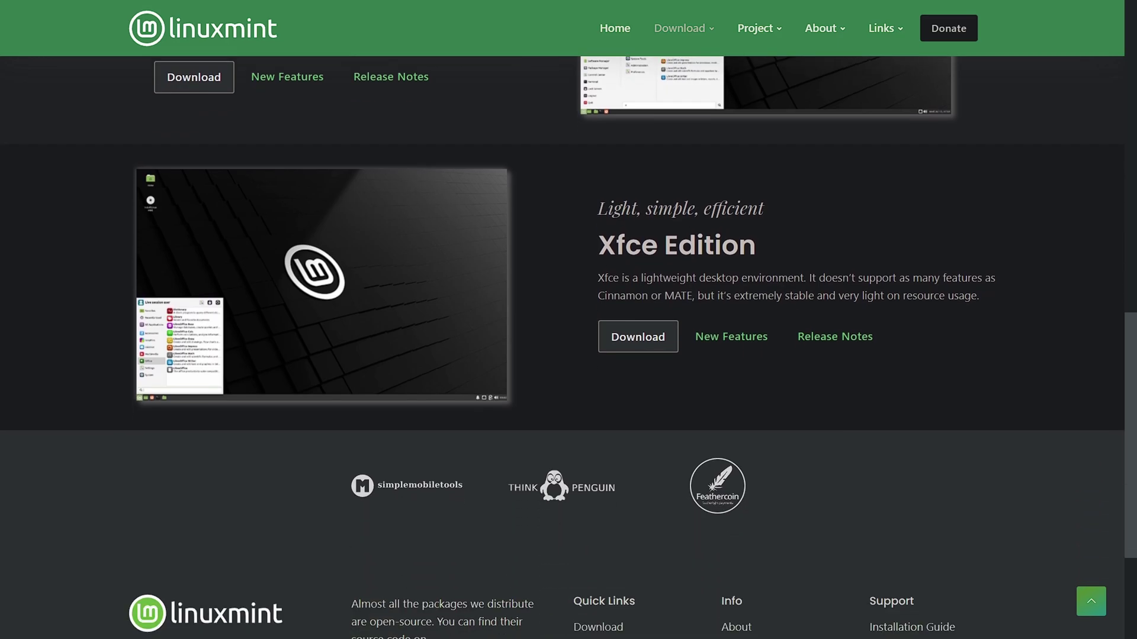
{"action": "left_click_drag", "start_coordinate": [598, 245], "coordinate": [756, 246]}
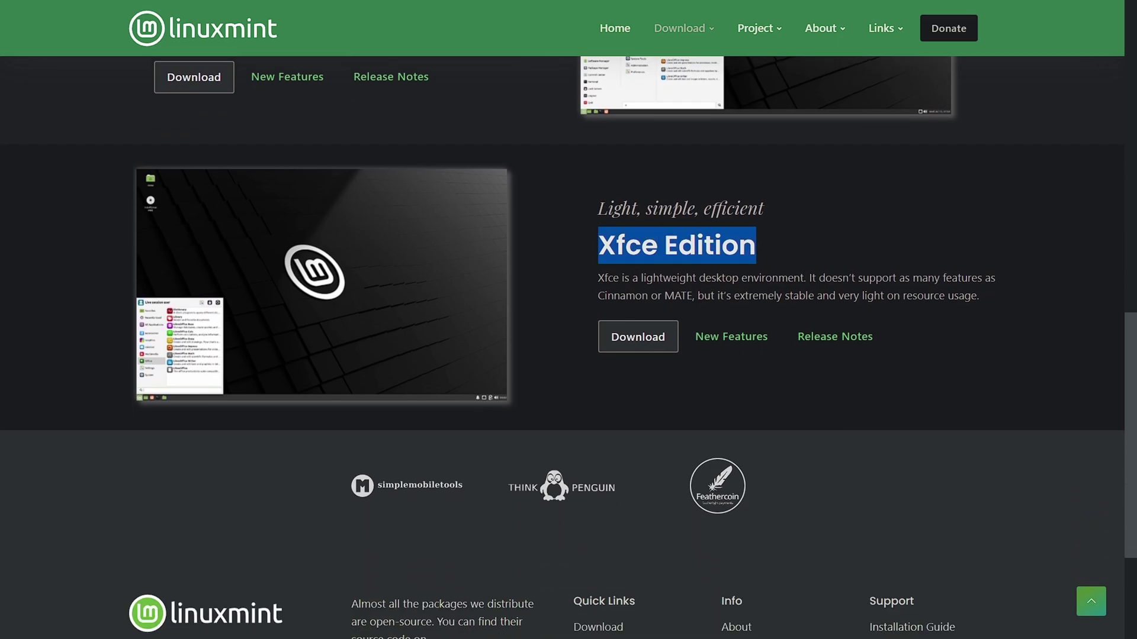
{"action": "left_click", "coordinate": [756, 245]}
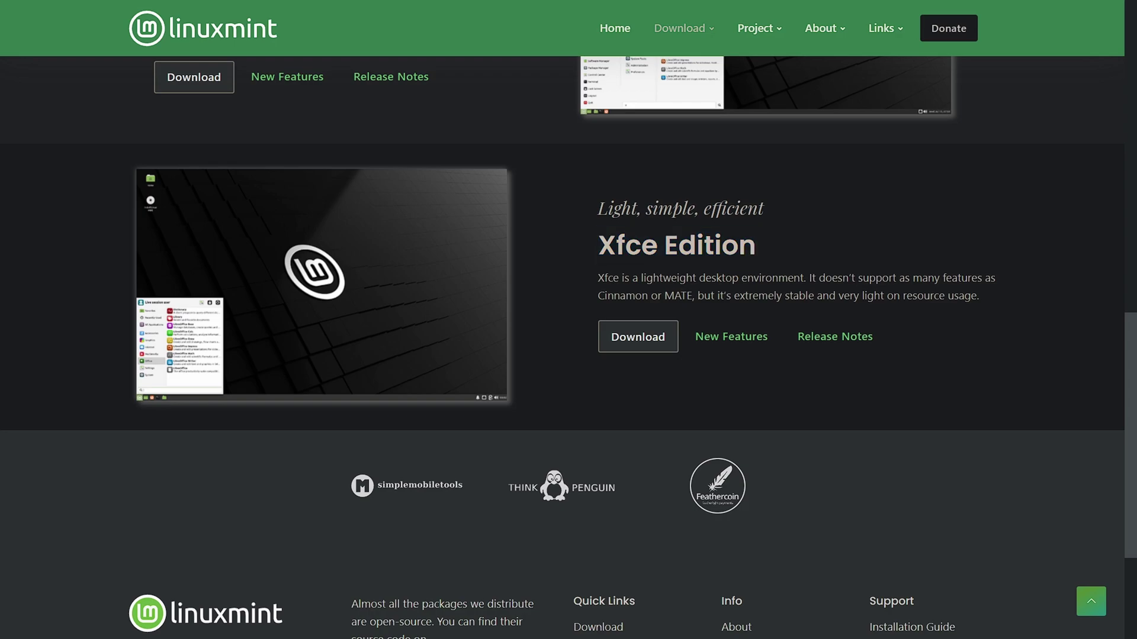
{"action": "left_click_drag", "start_coordinate": [597, 208], "coordinate": [764, 208]}
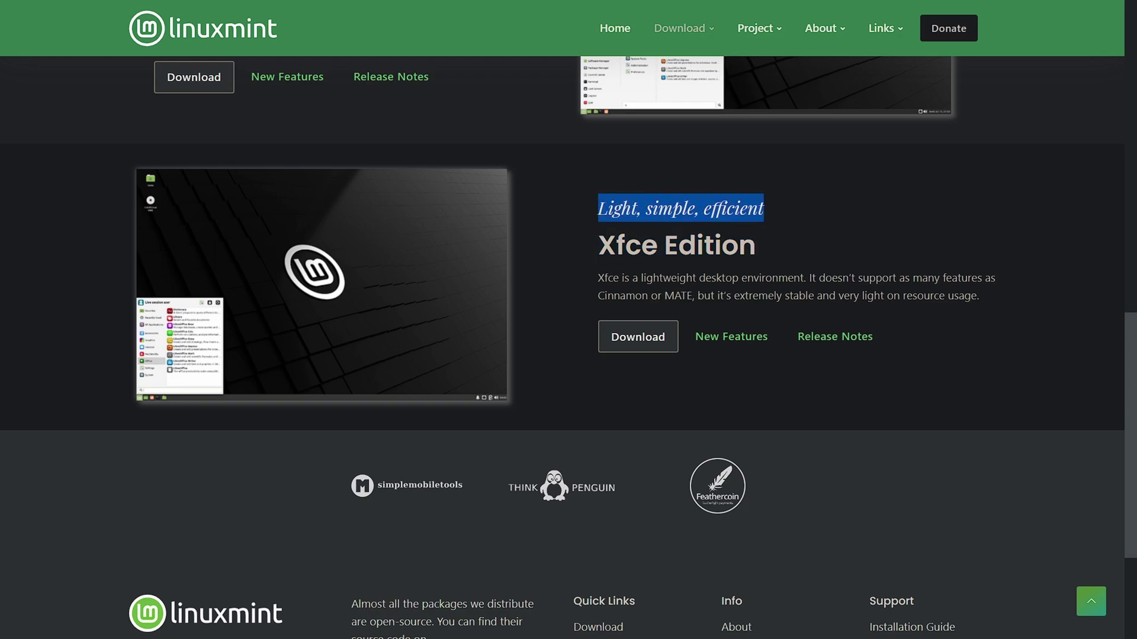
{"action": "left_click", "coordinate": [764, 208]}
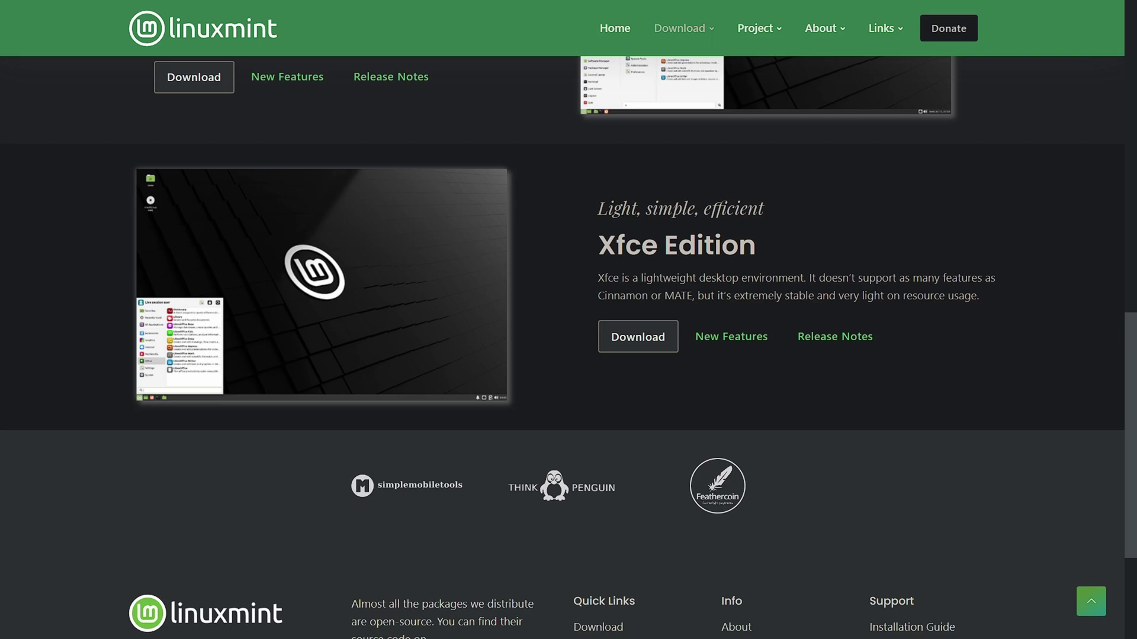
{"action": "scroll", "coordinate": [569, 355], "scroll_direction": "up", "scroll_amount": 4}
{"action": "scroll", "coordinate": [569, 355], "scroll_direction": "up", "scroll_amount": 5}
Download linuxmint-21-cinnamon-64bit.iso from the India PicoNets-WebWerks mirror and show it in Downloads.
{"action": "left_click", "coordinate": [638, 571]}
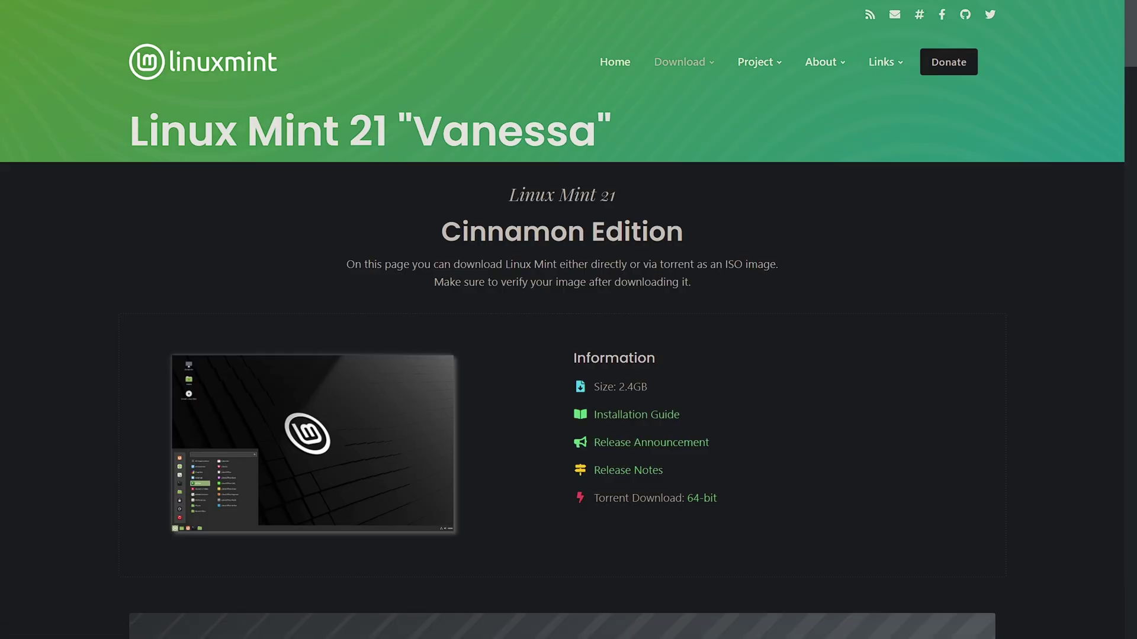
{"action": "scroll", "coordinate": [568, 355], "scroll_direction": "down", "scroll_amount": 1}
{"action": "scroll", "coordinate": [569, 355], "scroll_direction": "down", "scroll_amount": 2}
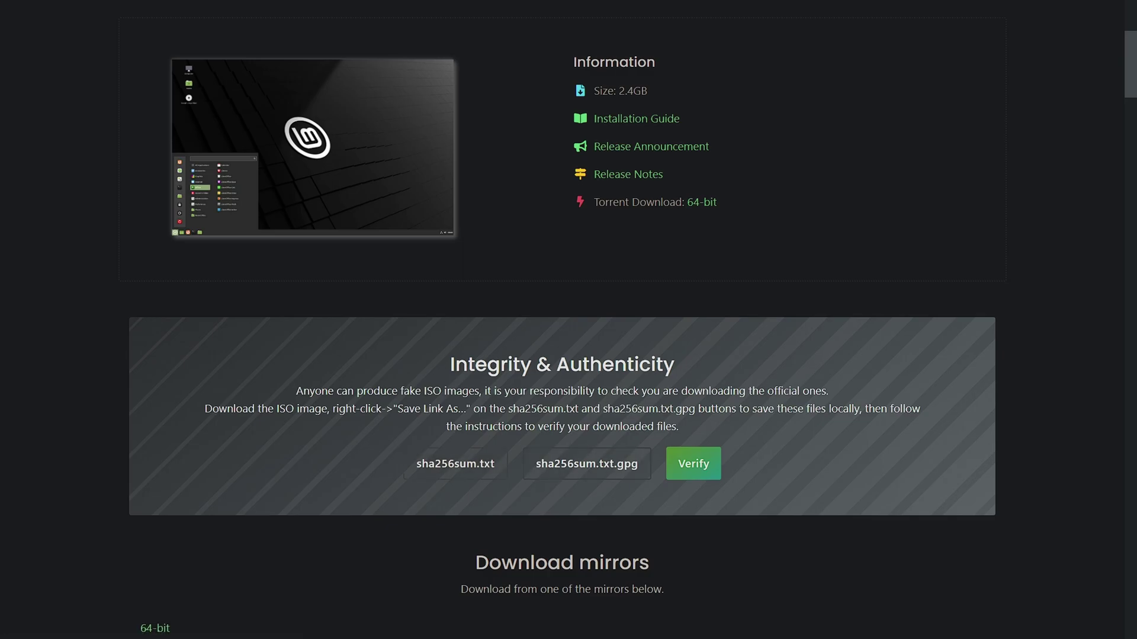
{"action": "scroll", "coordinate": [569, 356], "scroll_direction": "down", "scroll_amount": 4}
{"action": "scroll", "coordinate": [568, 355], "scroll_direction": "up", "scroll_amount": 6}
{"action": "scroll", "coordinate": [568, 355], "scroll_direction": "down", "scroll_amount": 6}
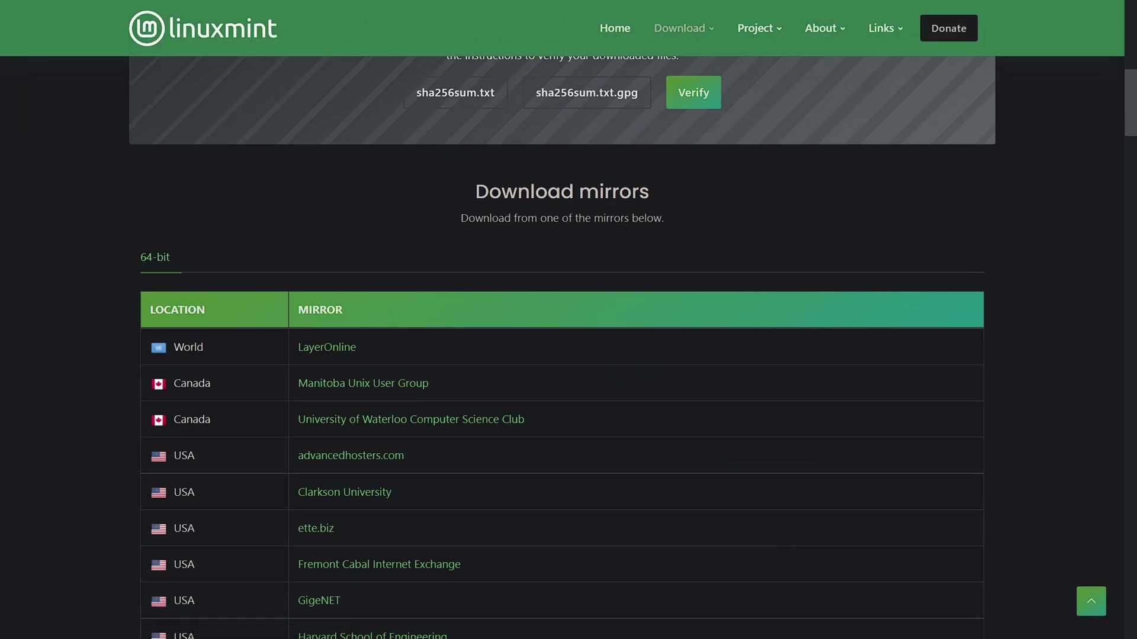
{"action": "scroll", "coordinate": [568, 356], "scroll_direction": "up", "scroll_amount": 4}
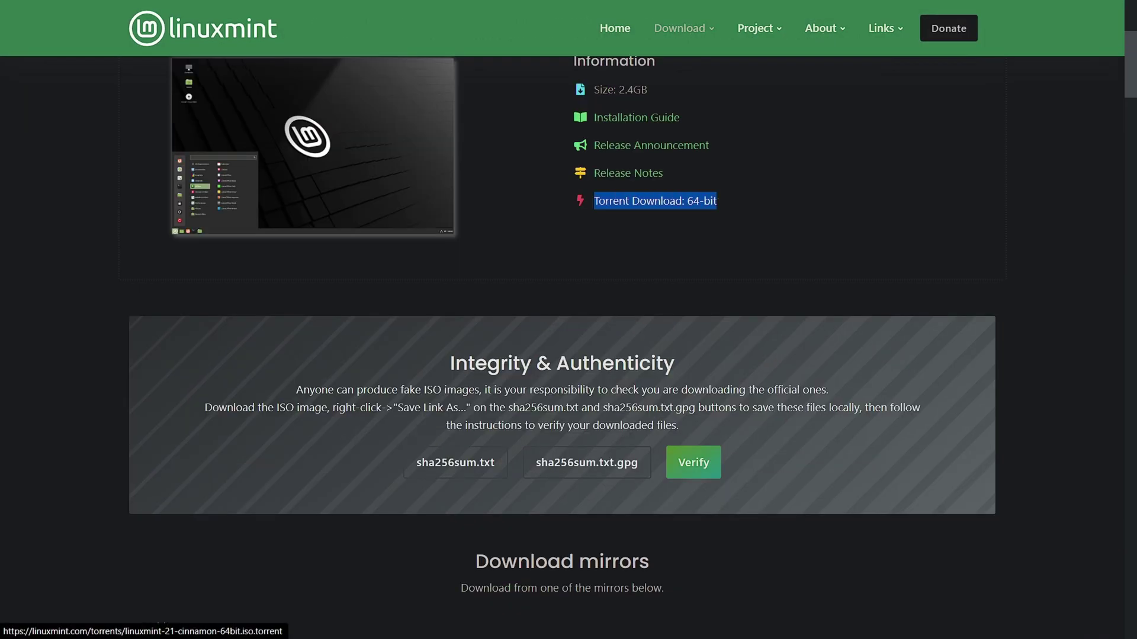
{"action": "scroll", "coordinate": [569, 356], "scroll_direction": "down", "scroll_amount": 6}
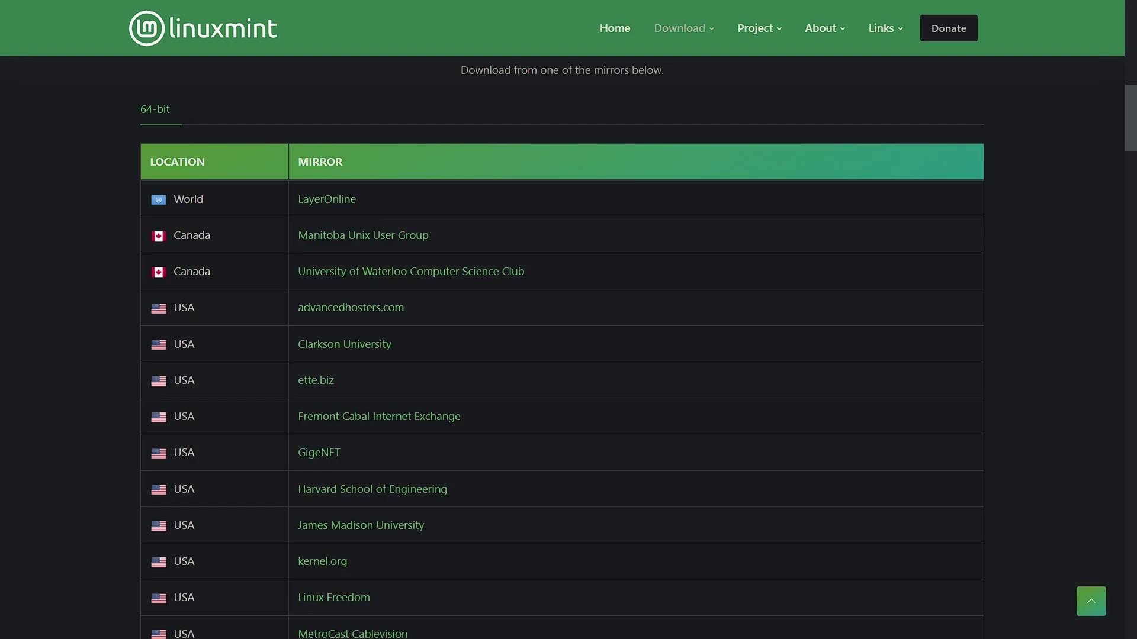
{"action": "scroll", "coordinate": [569, 355], "scroll_direction": "down", "scroll_amount": 4}
{"action": "scroll", "coordinate": [568, 356], "scroll_direction": "down", "scroll_amount": 8}
{"action": "scroll", "coordinate": [569, 356], "scroll_direction": "down", "scroll_amount": 10}
{"action": "scroll", "coordinate": [569, 356], "scroll_direction": "down", "scroll_amount": 10}
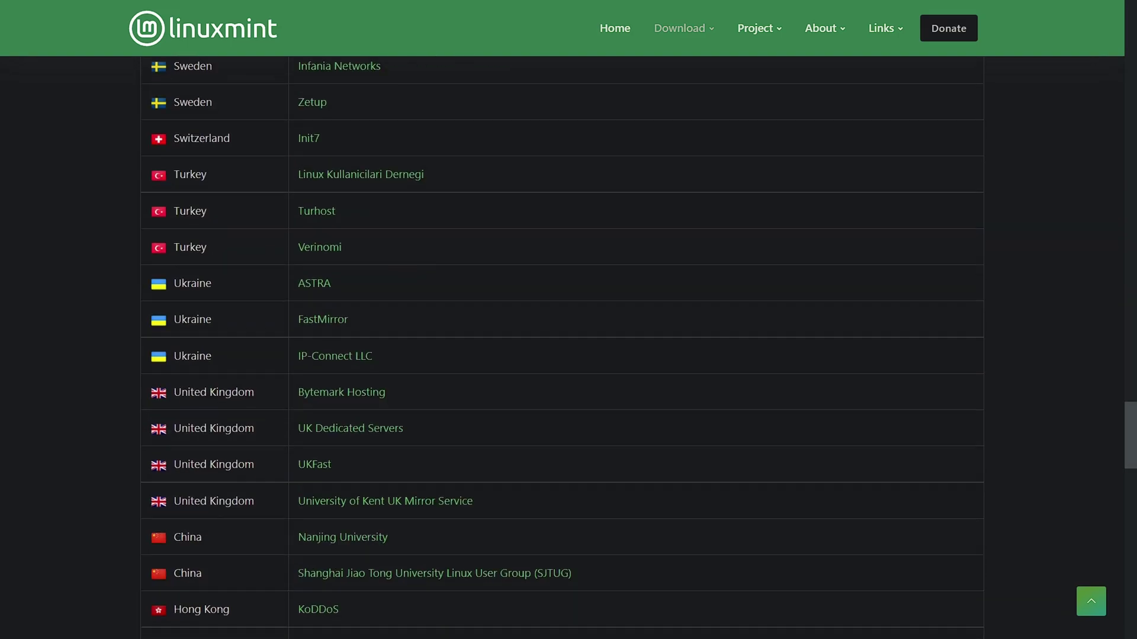
{"action": "scroll", "coordinate": [569, 355], "scroll_direction": "up", "scroll_amount": 10}
{"action": "scroll", "coordinate": [569, 355], "scroll_direction": "up", "scroll_amount": 12}
{"action": "scroll", "coordinate": [569, 356], "scroll_direction": "up", "scroll_amount": 6}
{"action": "scroll", "coordinate": [569, 355], "scroll_direction": "down", "scroll_amount": 12}
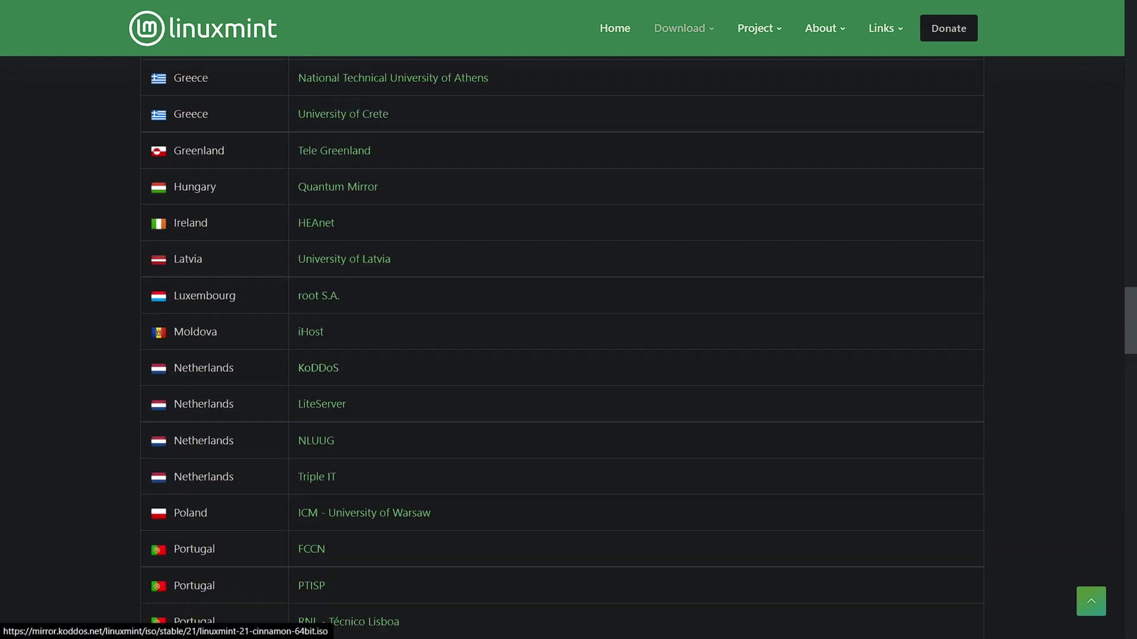
{"action": "scroll", "coordinate": [569, 355], "scroll_direction": "down", "scroll_amount": 4}
{"action": "scroll", "coordinate": [569, 356], "scroll_direction": "down", "scroll_amount": 8}
{"action": "scroll", "coordinate": [569, 356], "scroll_direction": "down", "scroll_amount": 4}
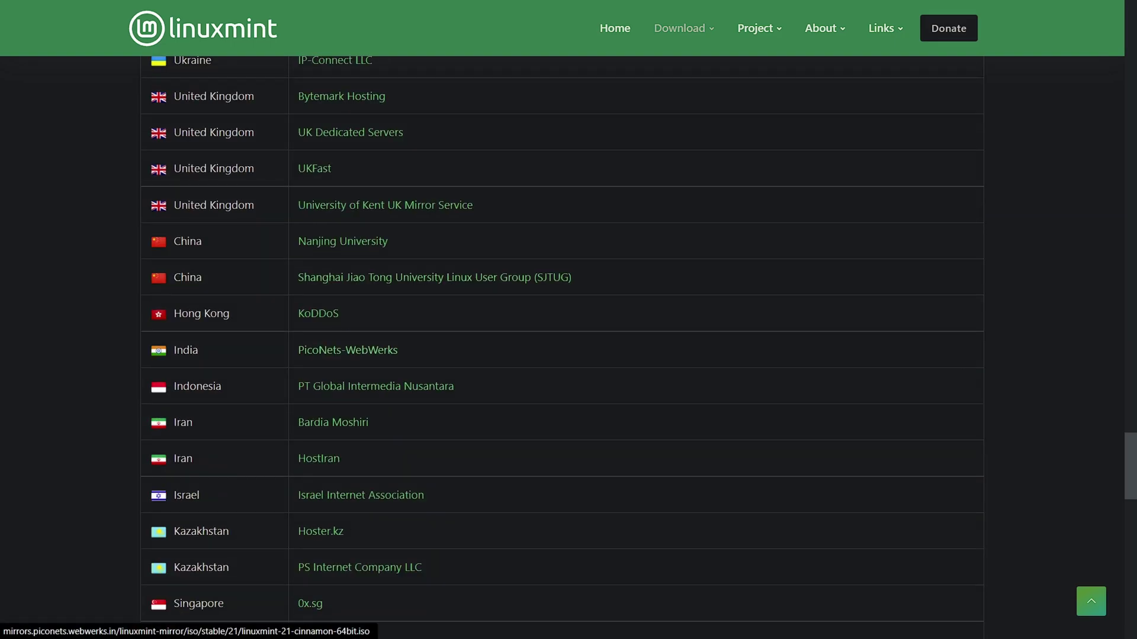
{"action": "left_click", "coordinate": [347, 350]}
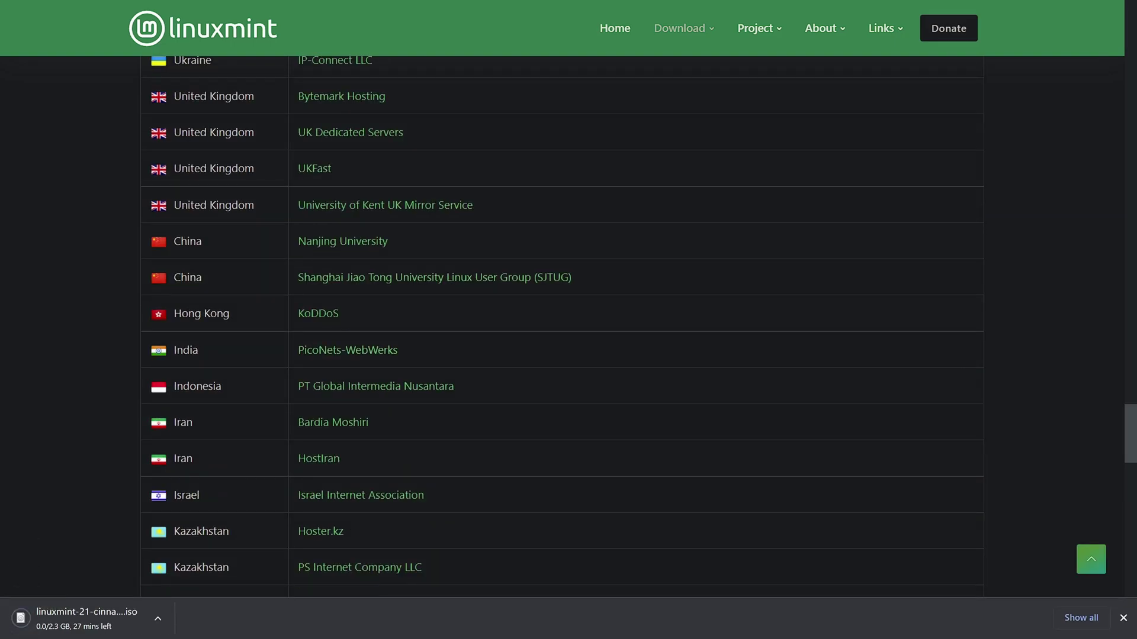
{"action": "key", "text": "ctrl+j"}
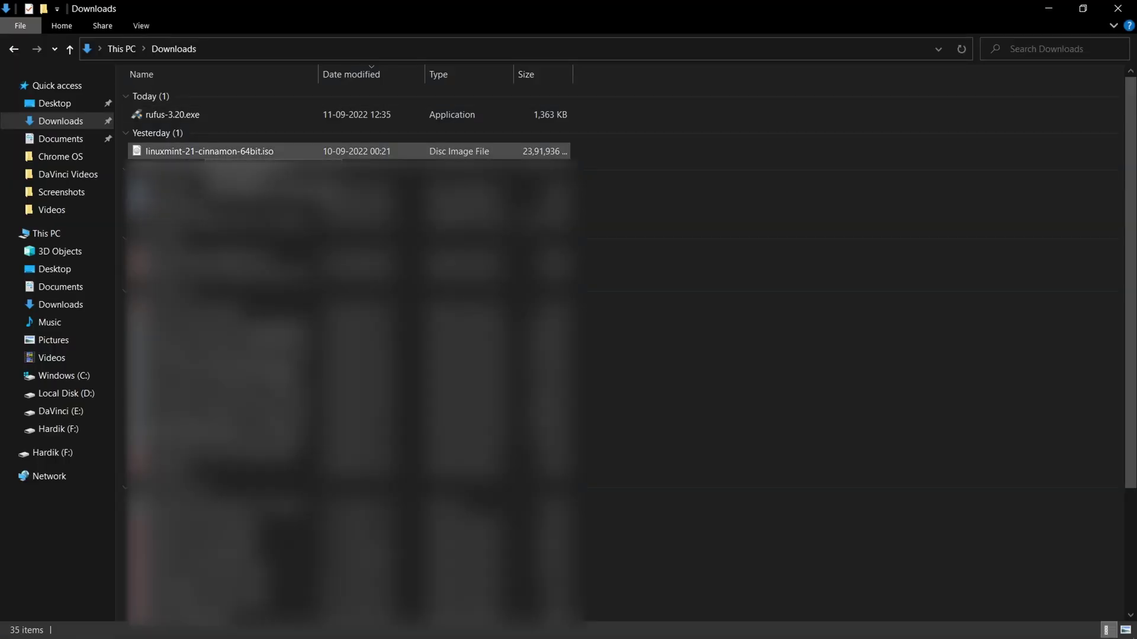
Launch rufus-3.20.exe, load linuxmint-21-cinnamon-64bit.iso and start writing it to the 32 GB USB drive.
{"action": "left_click", "coordinate": [178, 115]}
{"action": "double_click", "coordinate": [177, 115]}
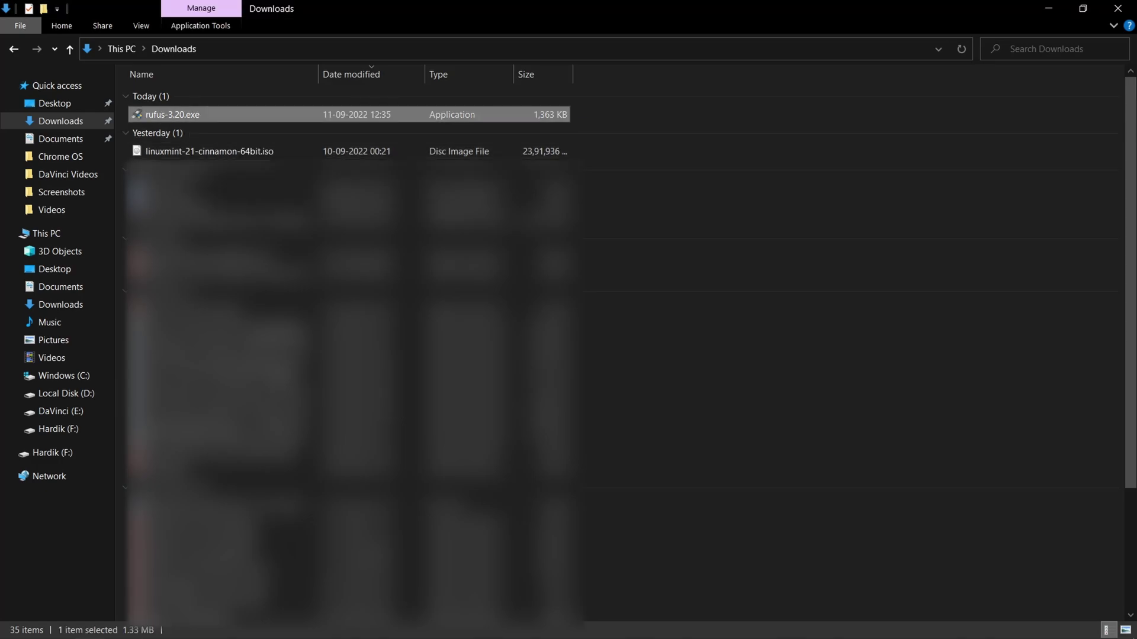
{"action": "left_click", "coordinate": [723, 178]}
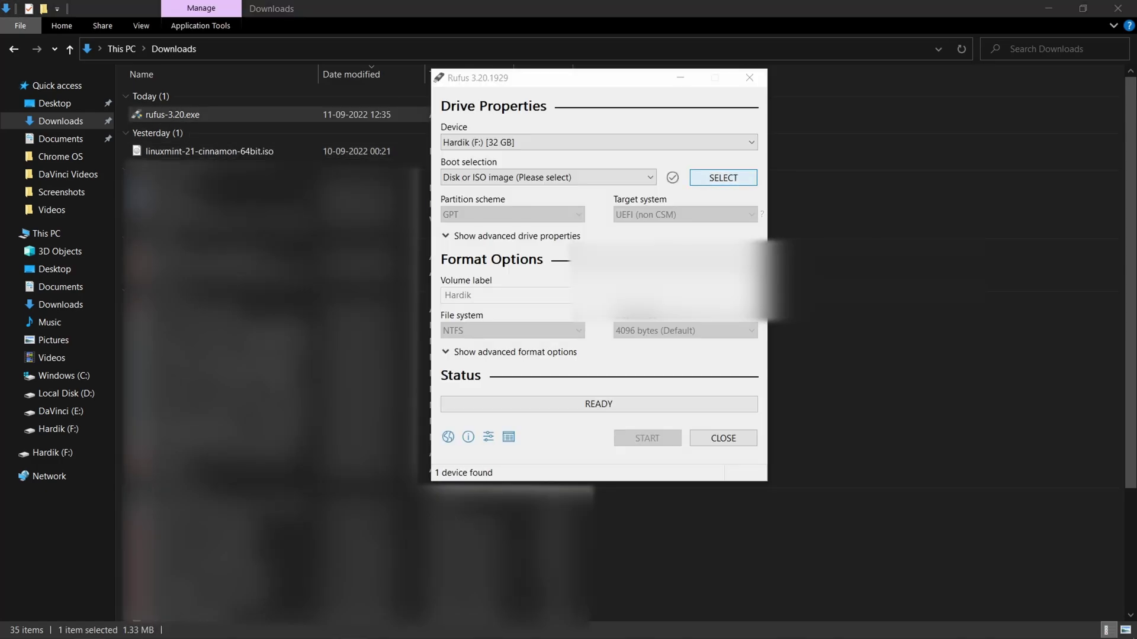
{"action": "left_click", "coordinate": [647, 216]}
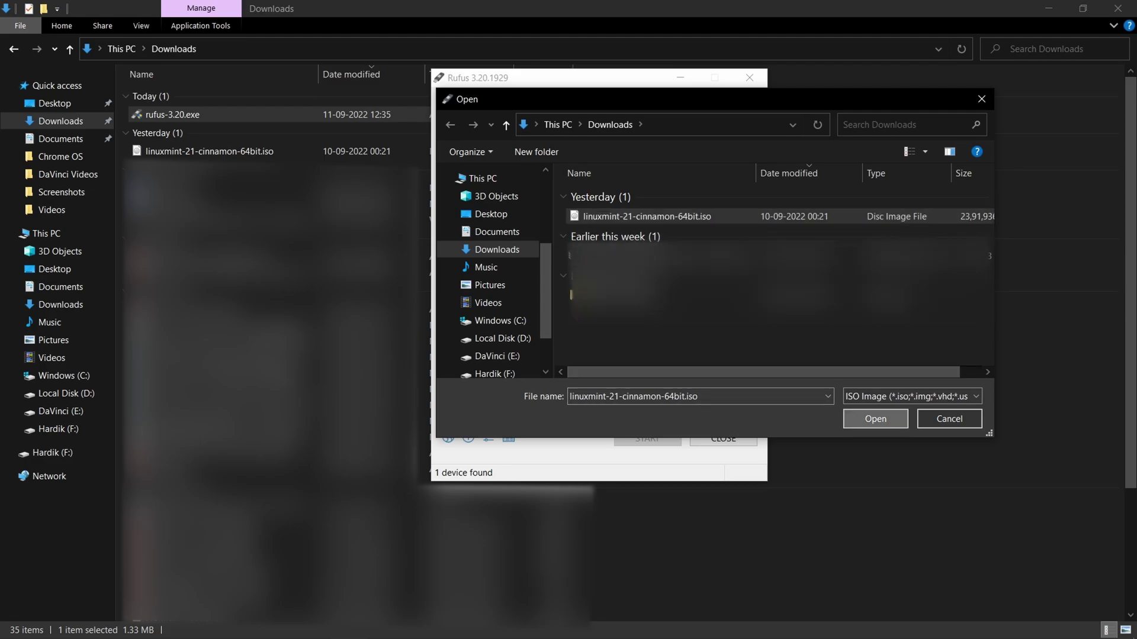
{"action": "left_click", "coordinate": [875, 419]}
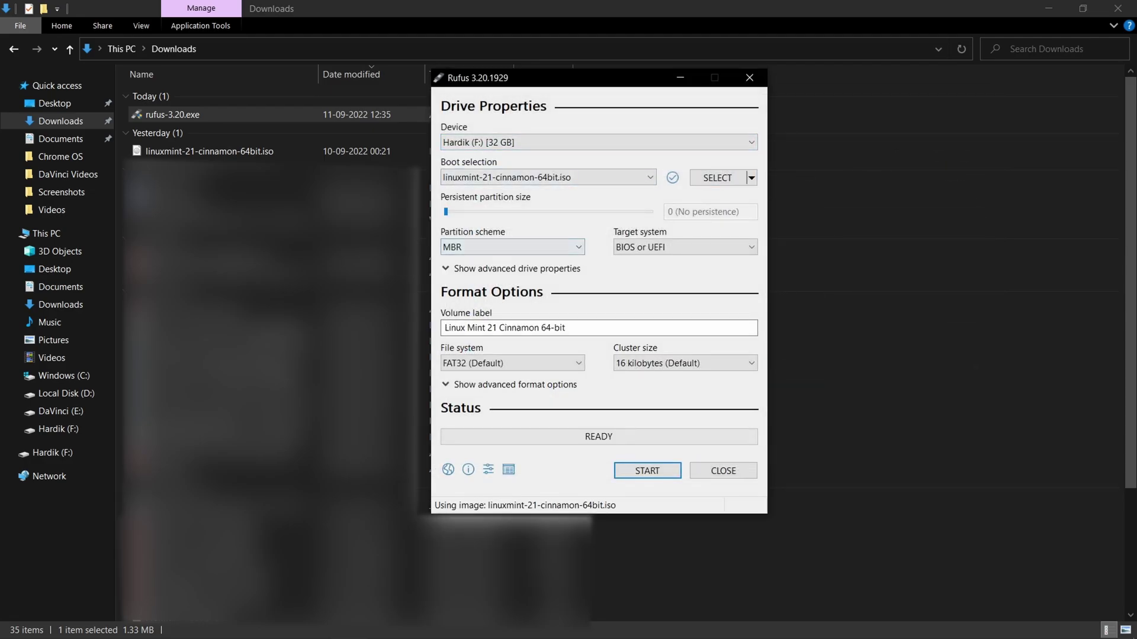
{"action": "key", "text": "Return"}
{"action": "key", "text": "Return"}
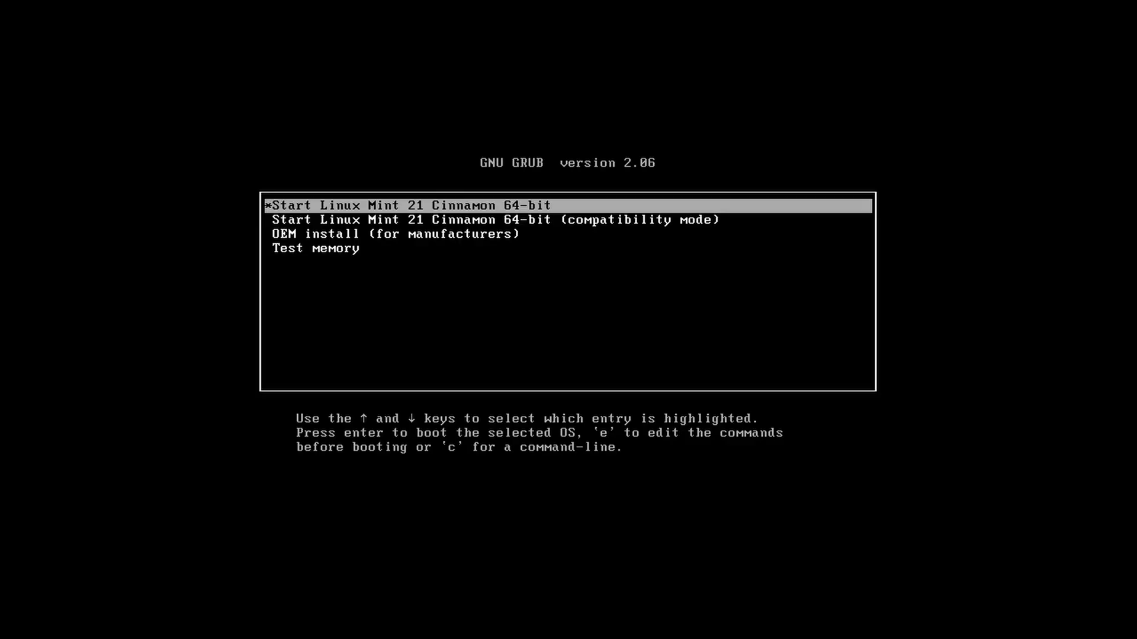
Highlight and boot the 'Start Linux Mint 21 Cinnamon 64-bit' GRUB entry from the SanDisk USB.
{"action": "key", "text": "Down"}
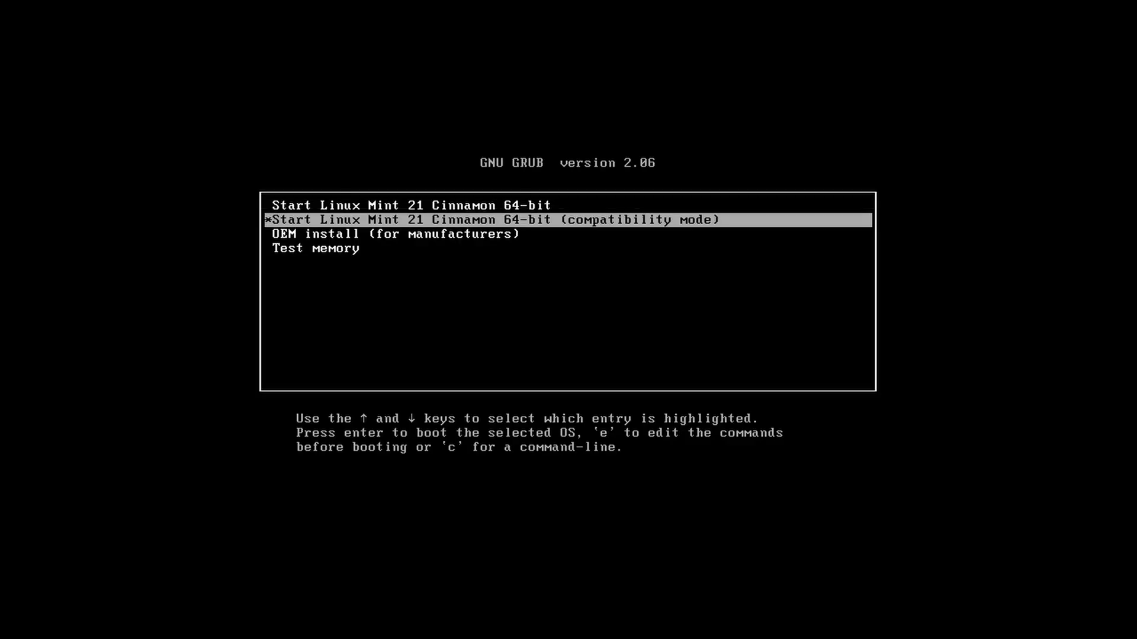
{"action": "key", "text": "Down"}
{"action": "key", "text": "Down"}
{"action": "key", "text": "Up"}
{"action": "key", "text": "Up"}
{"action": "key", "text": "Up"}
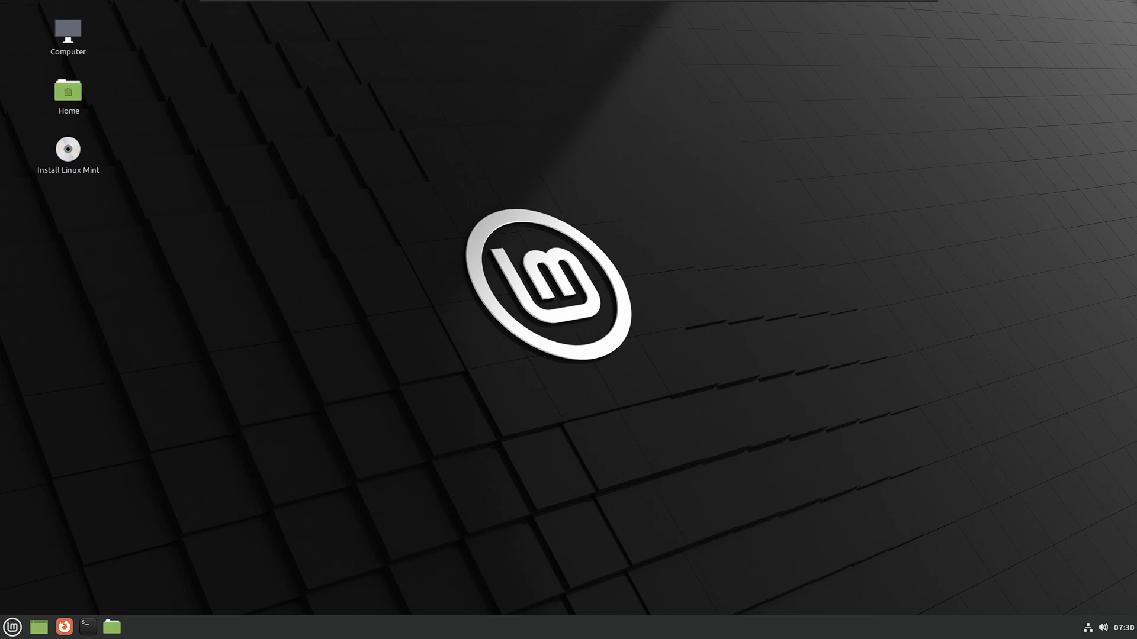
Begin installation with multimedia codecs included and the Erase disk option, confirming the disk changes.
{"action": "left_click", "coordinate": [761, 429]}
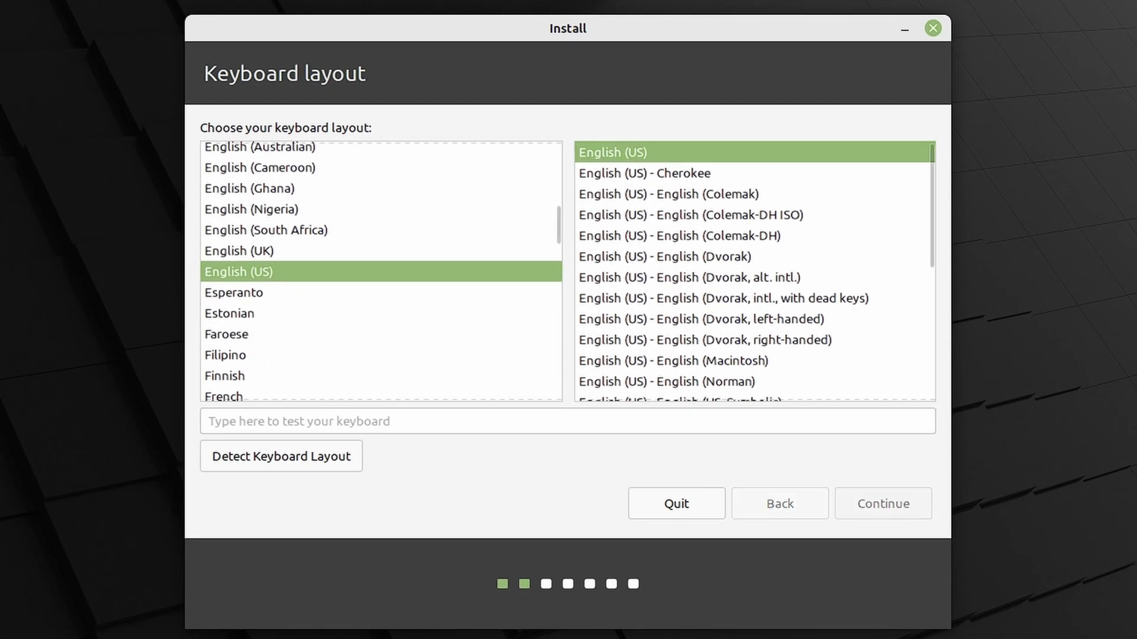
{"action": "left_click", "coordinate": [212, 133]}
{"action": "left_click", "coordinate": [883, 503]}
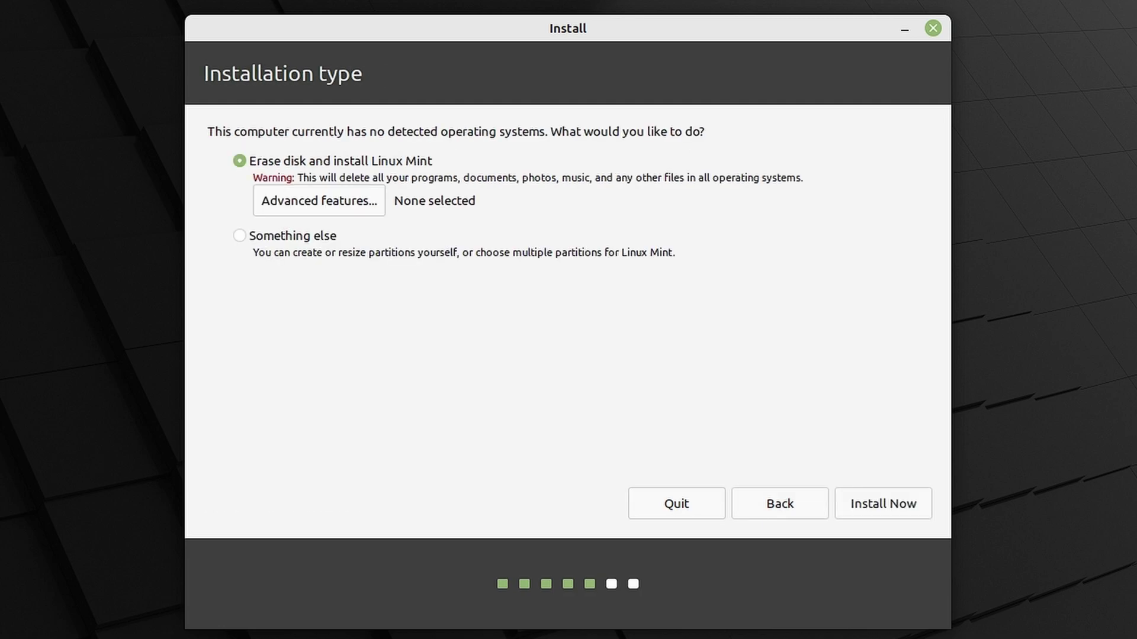
{"action": "key", "text": "Return"}
{"action": "key", "text": "Return"}
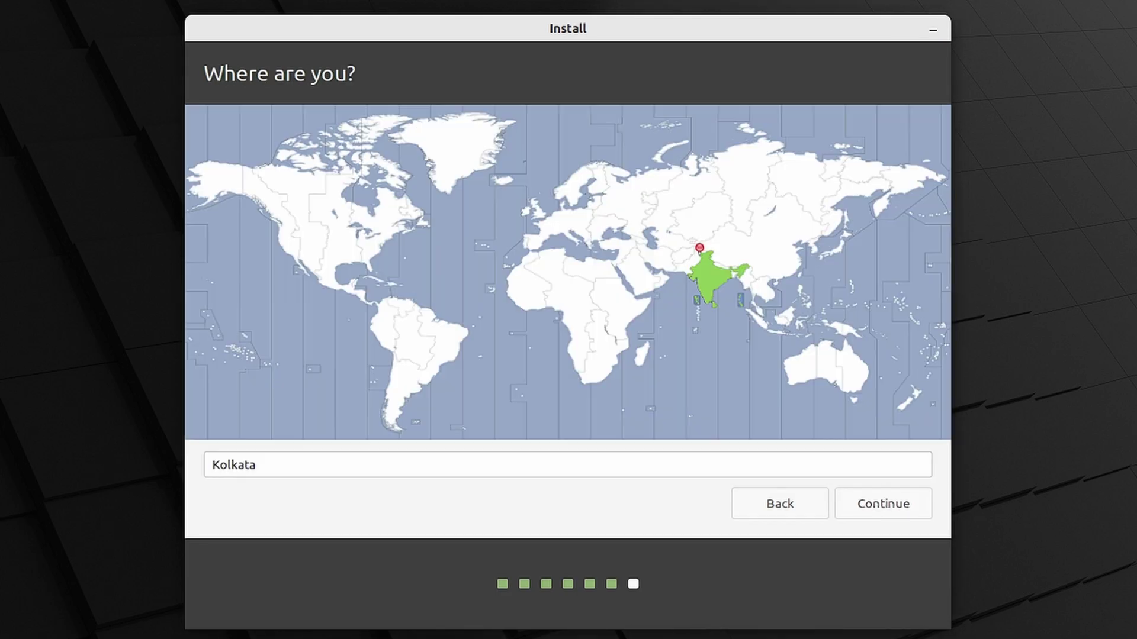
{"action": "key", "text": "Return"}
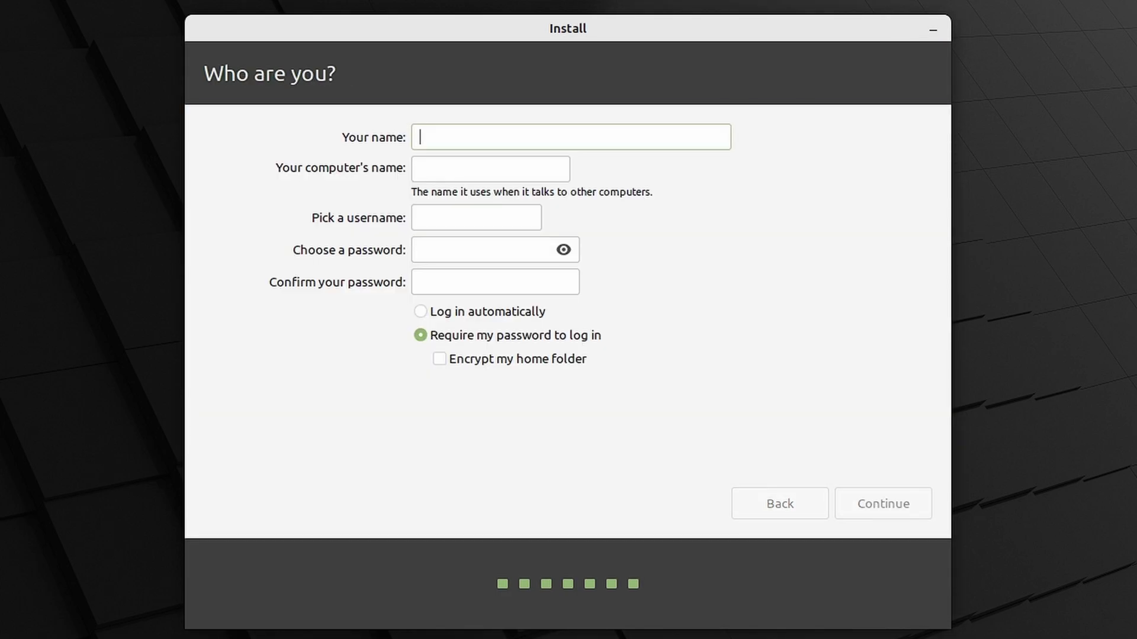
{"action": "type", "text": "Hardik Gehlot"}
Fill the Who are you? account details with automatic login and start copying files.
{"action": "key", "text": "Tab"}
{"action": "key", "text": "Tab"}
{"action": "key", "text": "Tab"}
{"action": "type", "text": "********"}
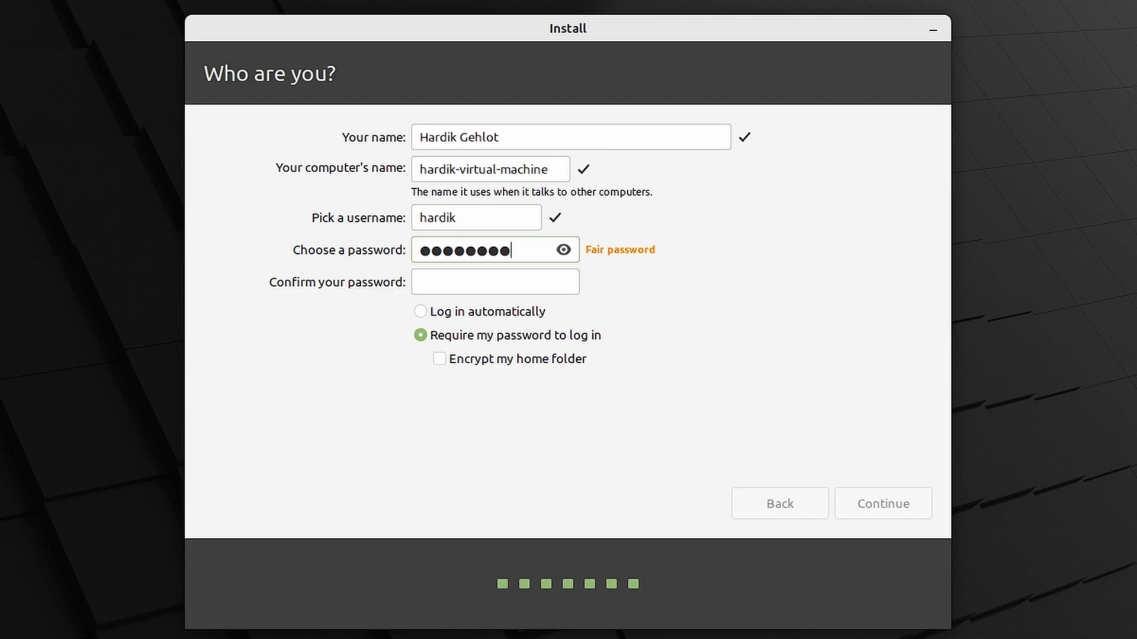
{"action": "key", "text": "Tab"}
{"action": "type", "text": "********"}
{"action": "key", "text": "Tab"}
{"action": "key", "text": "Up"}
{"action": "key", "text": "Return"}
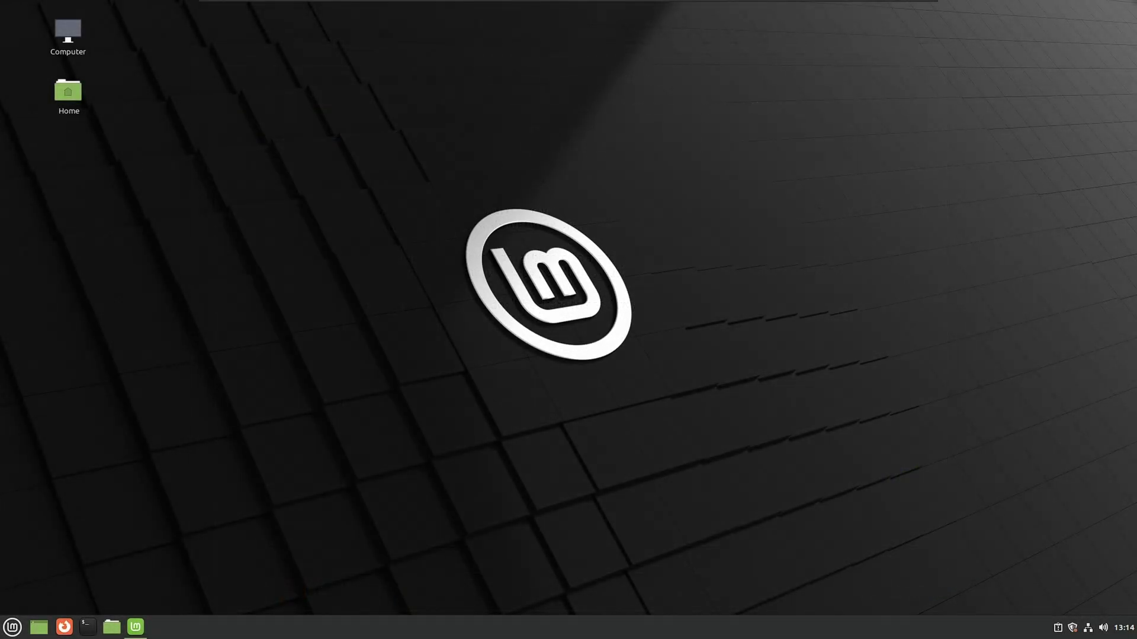
Glance at the Computer file system, then let Update Manager update itself after authenticating.
{"action": "double_click", "coordinate": [67, 36]}
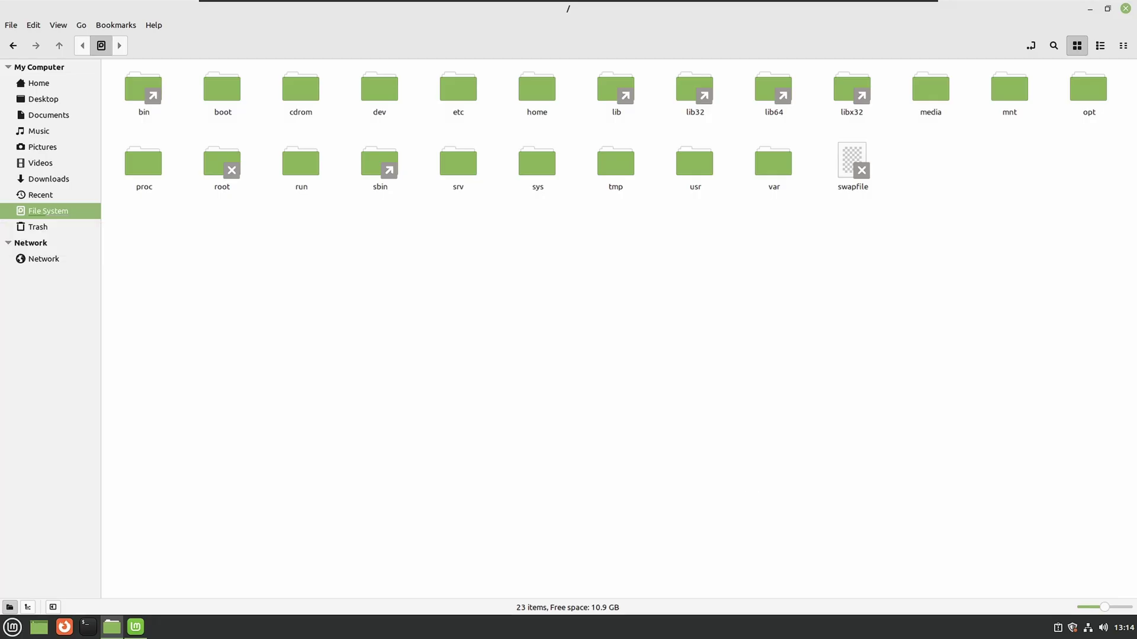
{"action": "left_click", "coordinate": [1125, 9]}
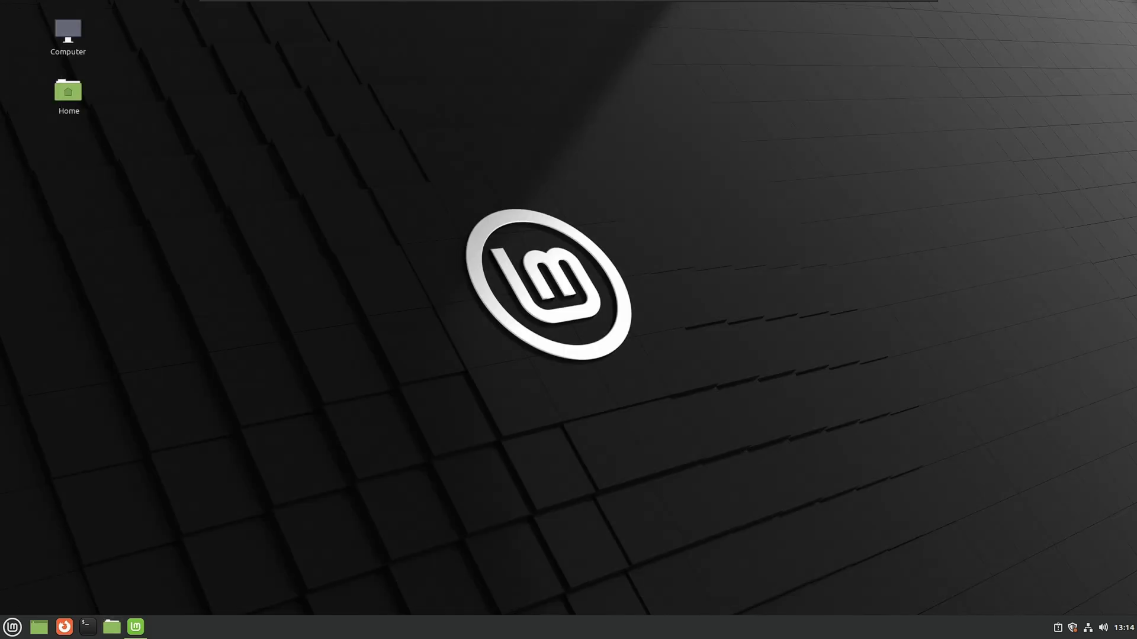
{"action": "left_click", "coordinate": [1072, 629]}
{"action": "left_click", "coordinate": [586, 459]}
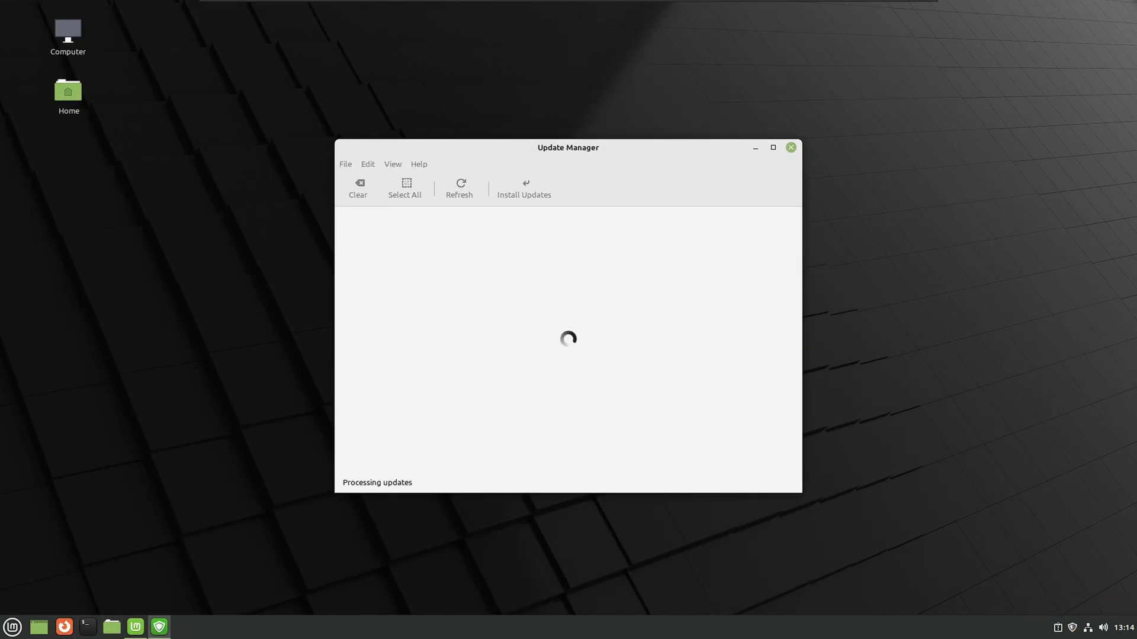
{"action": "left_click", "coordinate": [569, 405]}
{"action": "type", "text": "****"}
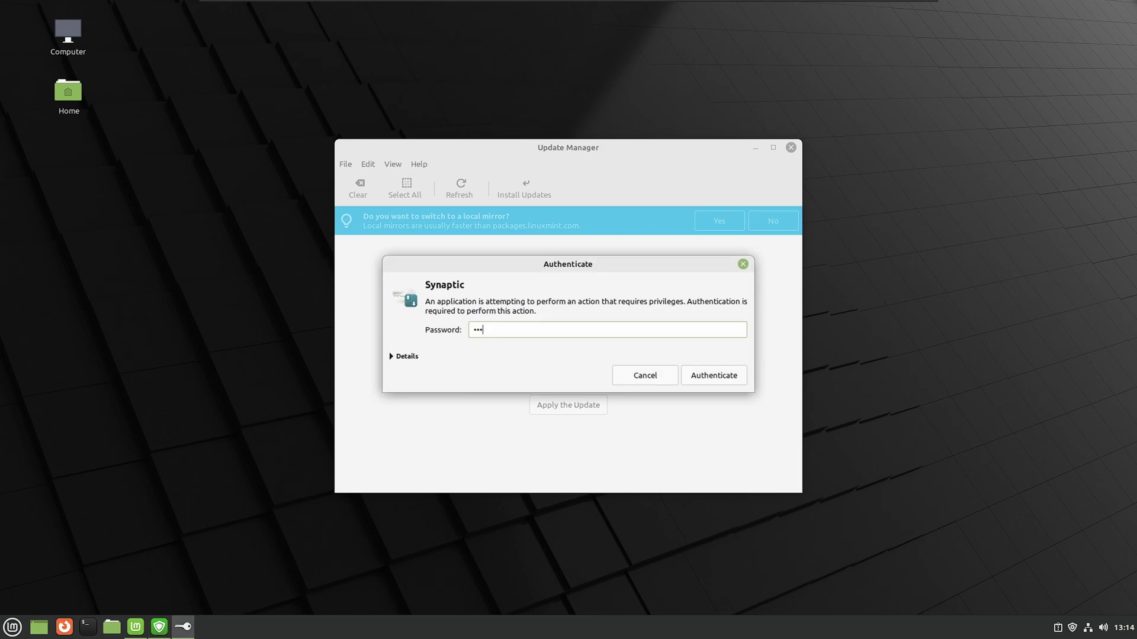
{"action": "type", "text": "****"}
{"action": "key", "text": "Return"}
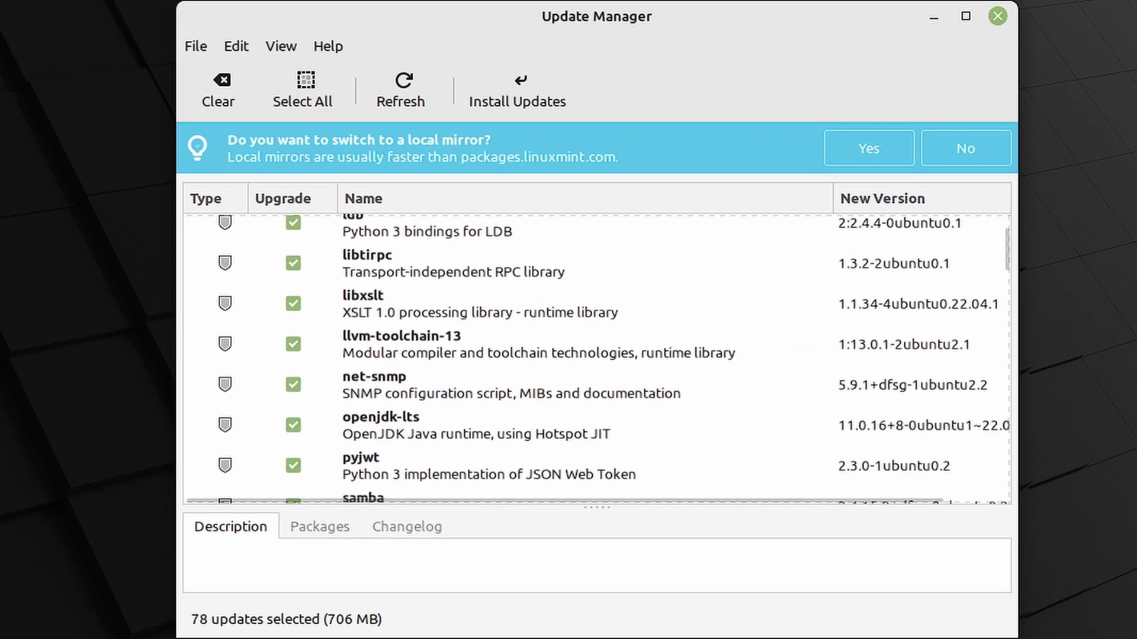
{"action": "scroll", "coordinate": [597, 355], "scroll_direction": "down", "scroll_amount": 5}
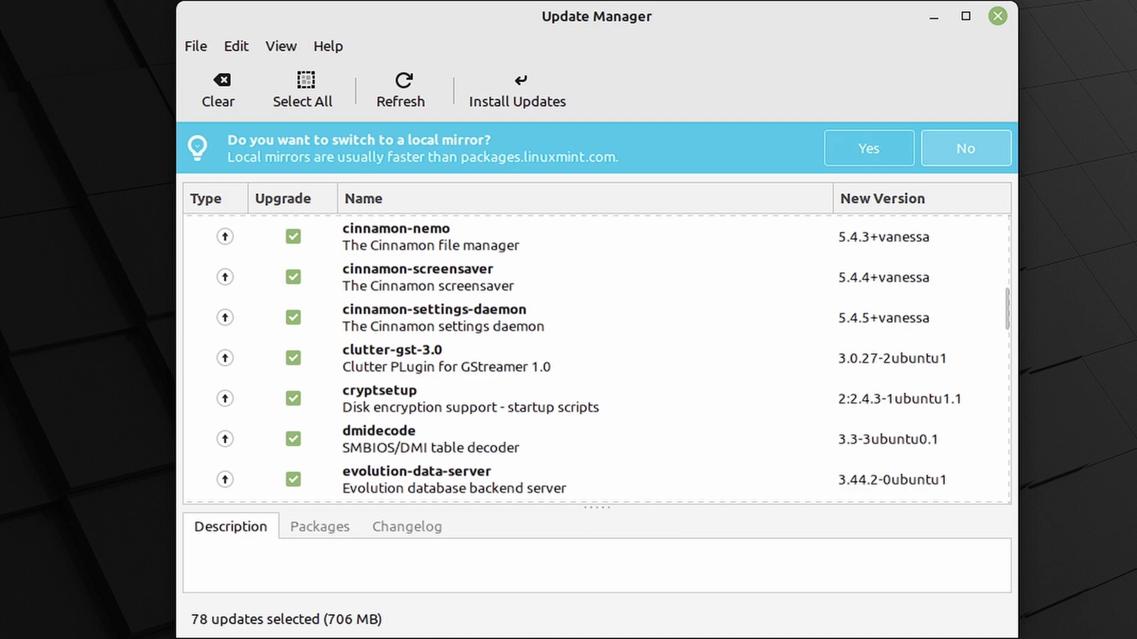
Switch Software Sources to the local mirrors.piconets.webwerks.in mirror and refresh the package cache.
{"action": "left_click", "coordinate": [869, 147]}
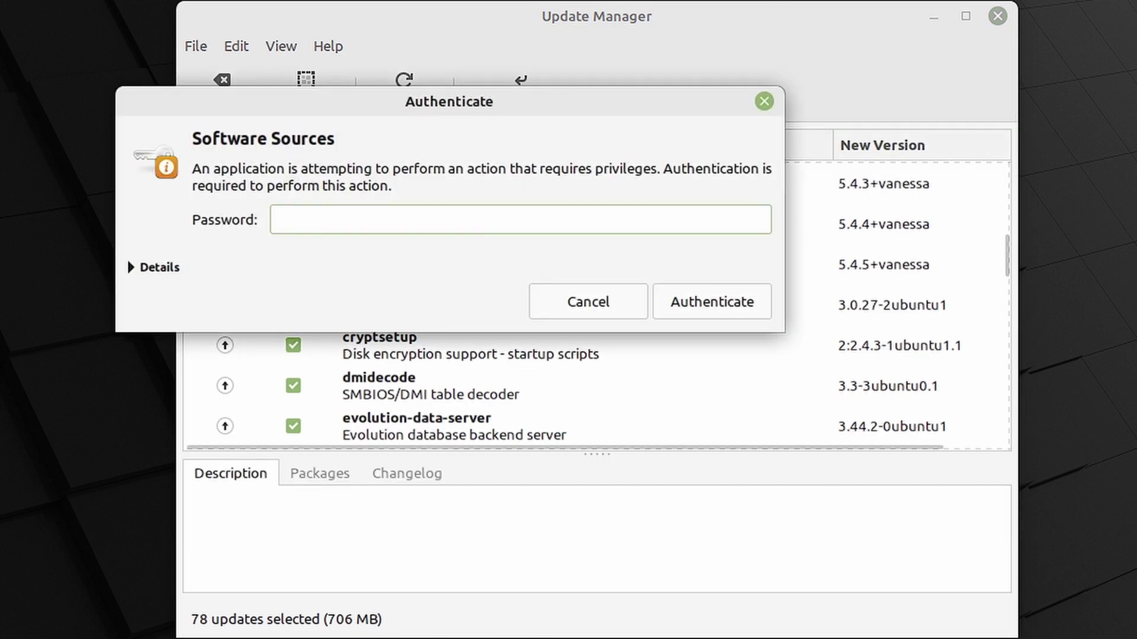
{"action": "type", "text": "••••"}
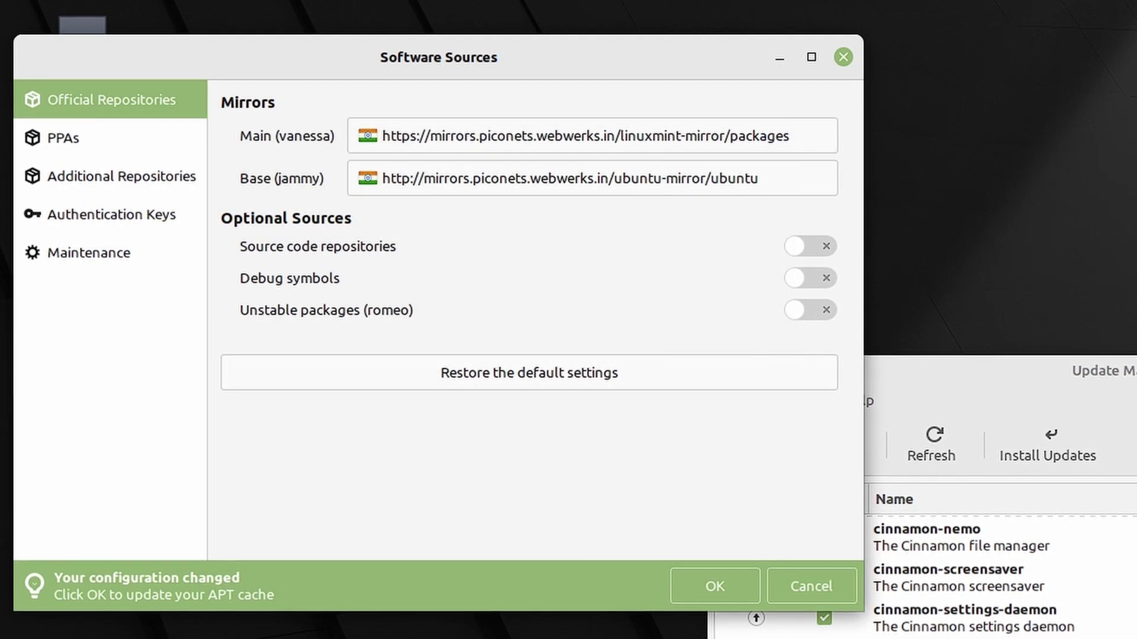
{"action": "left_click", "coordinate": [714, 587]}
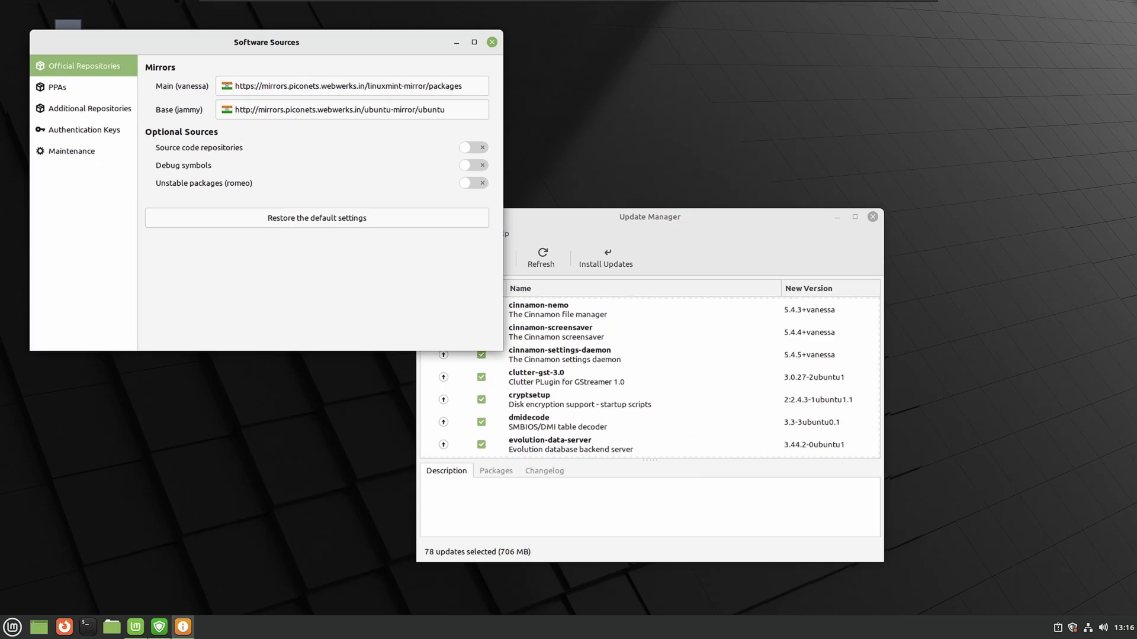
{"action": "key", "text": "alt+F4"}
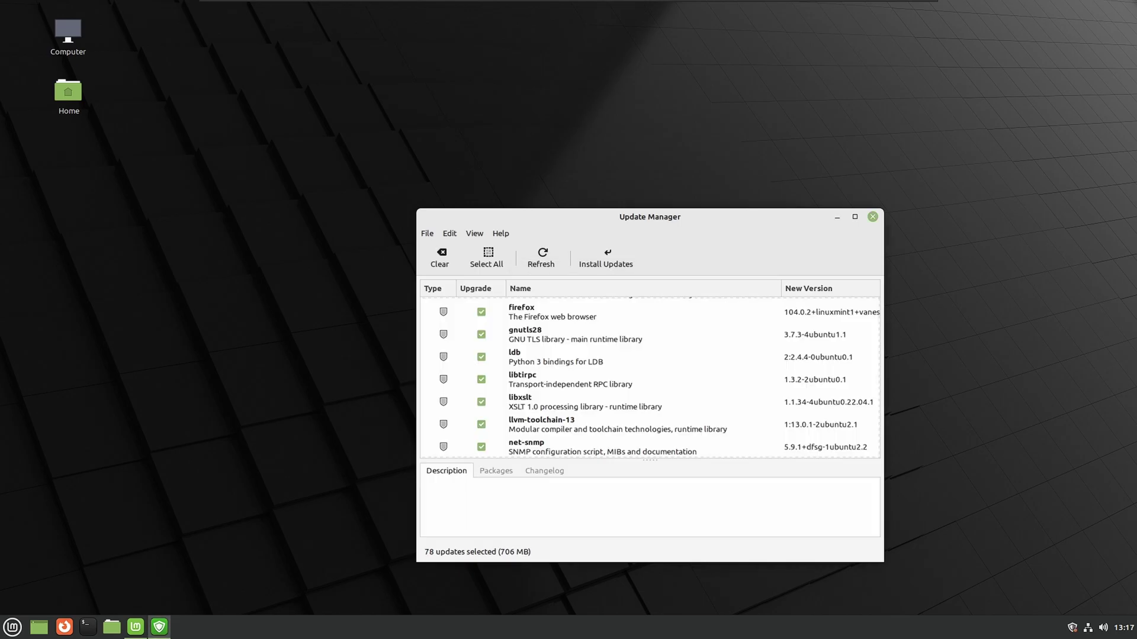
Start installing all 78 selected updates, authenticating with the administrator password.
{"action": "left_click", "coordinate": [606, 258]}
{"action": "key", "text": "Return"}
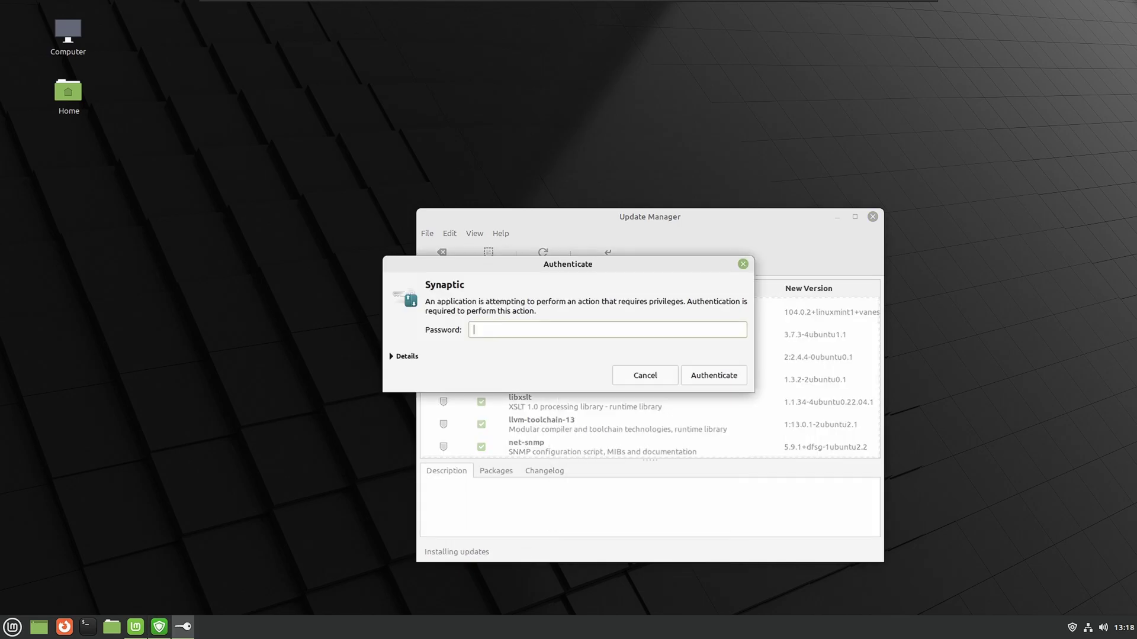
{"action": "type", "text": "***"}
{"action": "key", "text": "Return"}
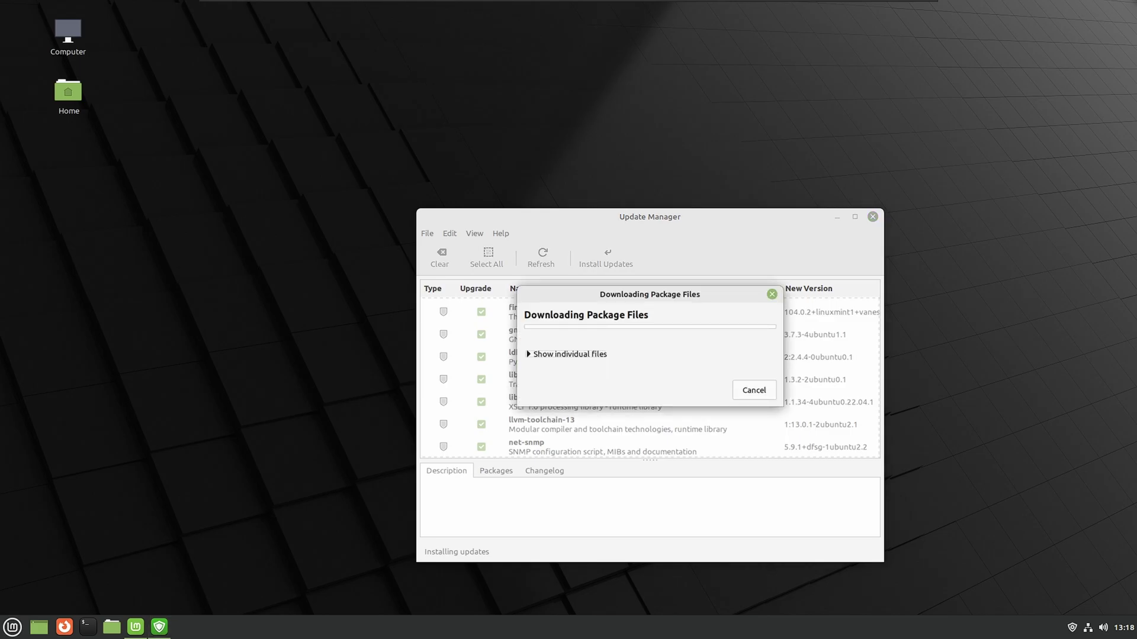
Browse the Mint menu's application categories, including LibreOffice, Administration and Recent Files, then dismiss it.
{"action": "key", "text": "super"}
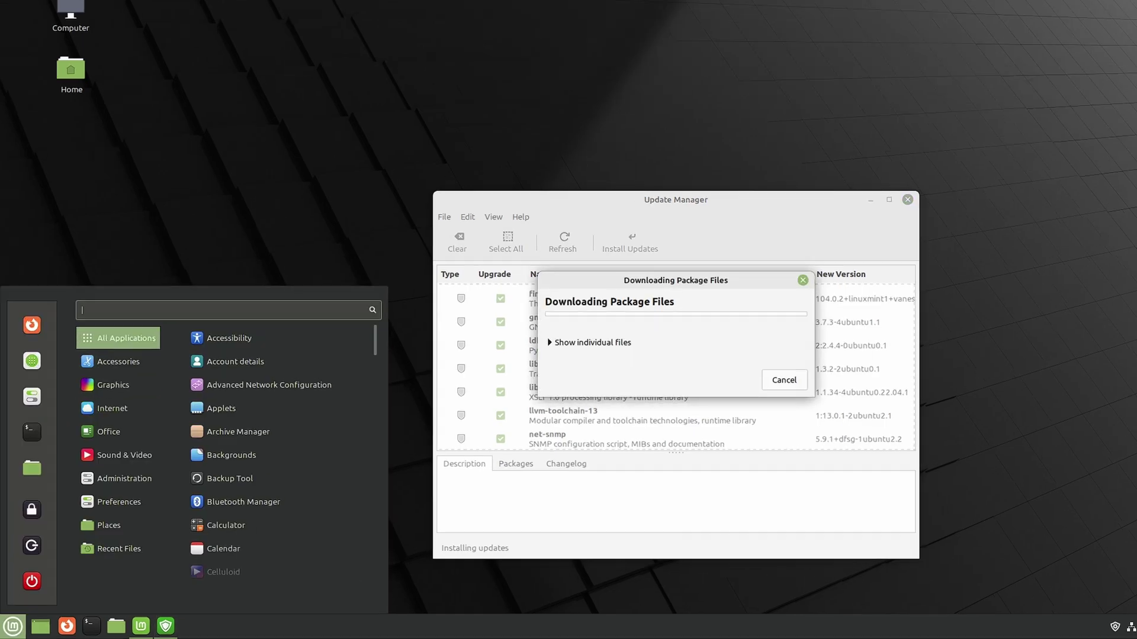
{"action": "key", "text": "Down"}
{"action": "key", "text": "Down"}
{"action": "key", "text": "Down"}
{"action": "key", "text": "Down"}
{"action": "key", "text": "Down"}
{"action": "key", "text": "Down"}
{"action": "key", "text": "Down"}
{"action": "key", "text": "Down"}
{"action": "key", "text": "Down"}
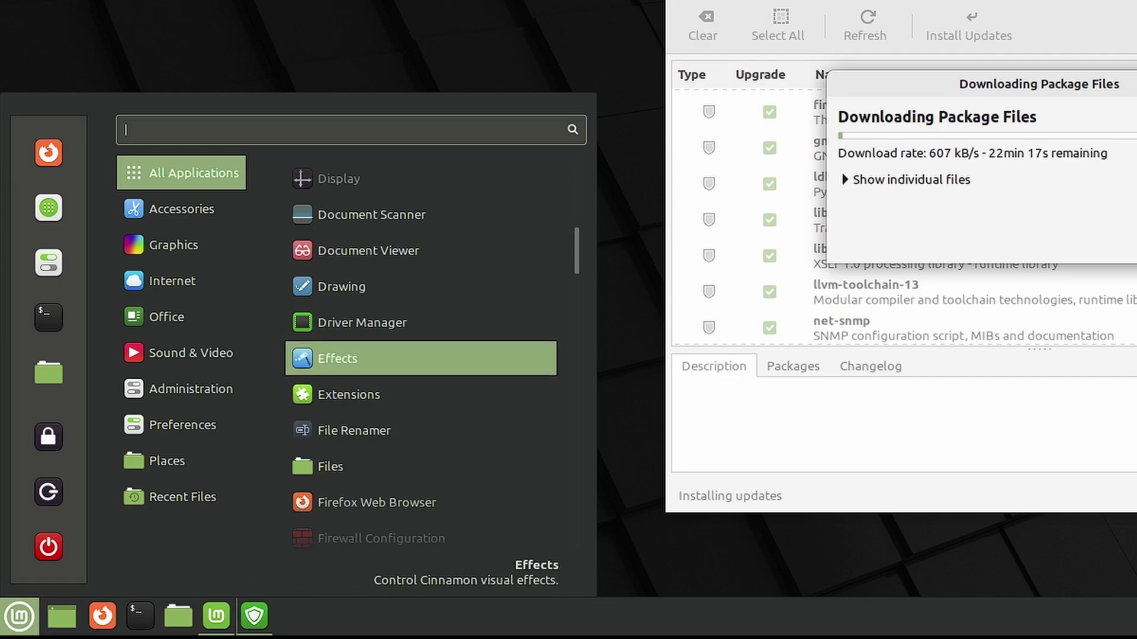
{"action": "key", "text": "Down"}
{"action": "key", "text": "Down"}
{"action": "key", "text": "Down"}
{"action": "key", "text": "Down"}
{"action": "key", "text": "Down"}
{"action": "key", "text": "Down"}
{"action": "key", "text": "Up"}
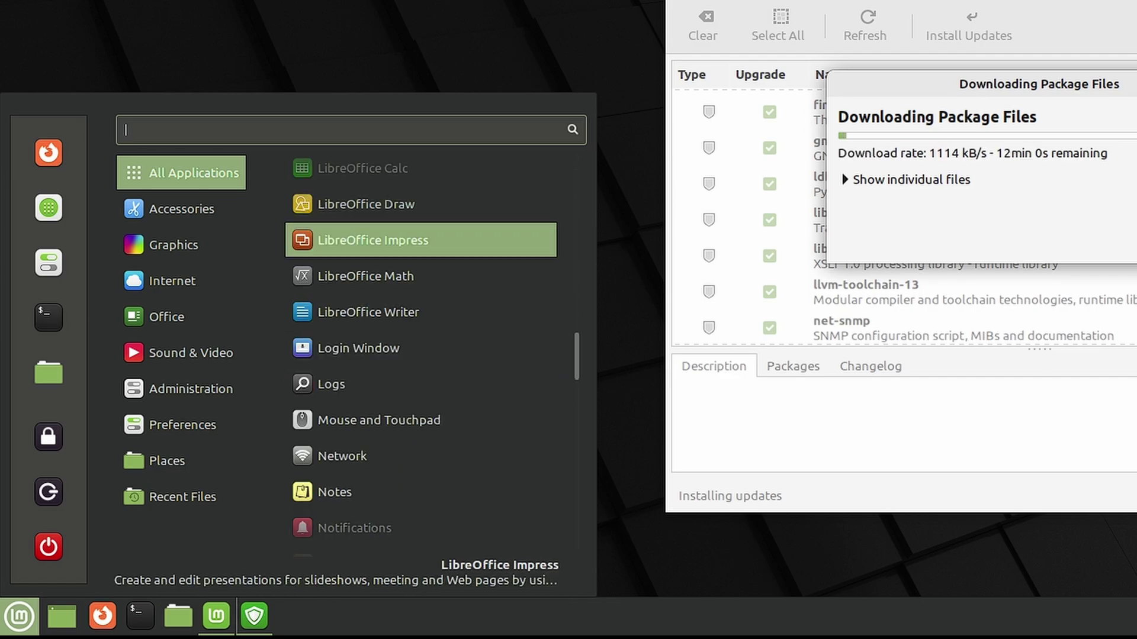
{"action": "key", "text": "Down"}
{"action": "key", "text": "Down"}
{"action": "key", "text": "Up"}
{"action": "key", "text": "Up"}
{"action": "key", "text": "Up"}
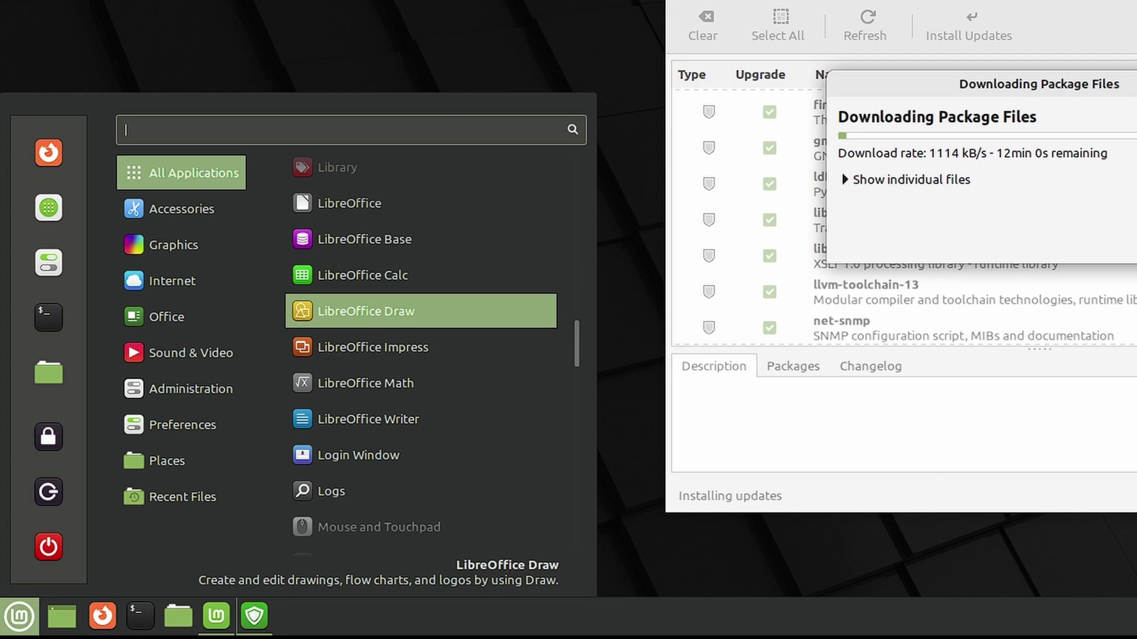
{"action": "key", "text": "Left"}
{"action": "key", "text": "Down"}
{"action": "key", "text": "Down"}
{"action": "key", "text": "Down"}
{"action": "key", "text": "Right"}
{"action": "key", "text": "Down"}
{"action": "key", "text": "Down"}
{"action": "key", "text": "Down"}
{"action": "key", "text": "Down"}
{"action": "key", "text": "Left"}
{"action": "key", "text": "Down"}
{"action": "key", "text": "Down"}
{"action": "key", "text": "Down"}
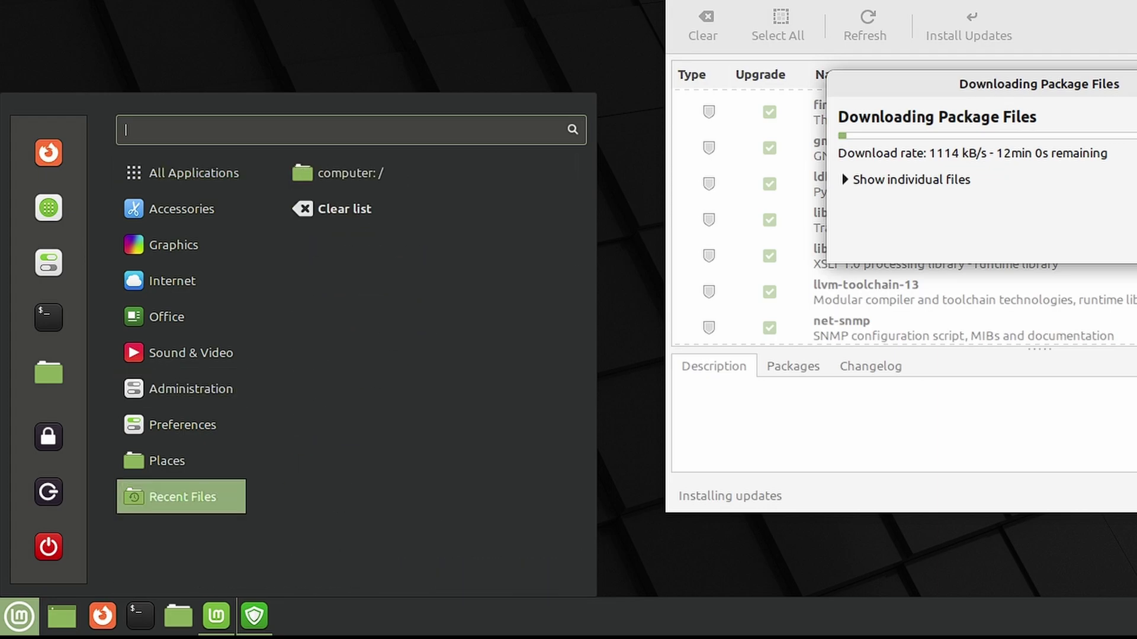
{"action": "key", "text": "Up"}
{"action": "key", "text": "Up"}
{"action": "key", "text": "Up"}
{"action": "key", "text": "Escape"}
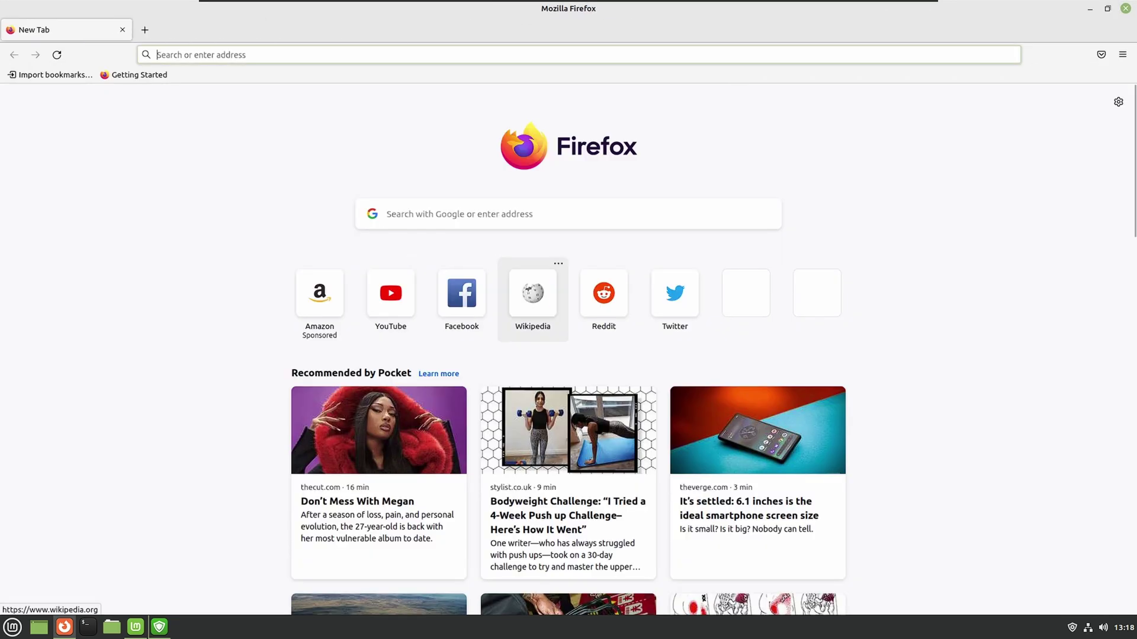
Reach the English Wikipedia main page from Firefox's new tab Wikipedia tile.
{"action": "left_click", "coordinate": [533, 298]}
{"action": "left_click", "coordinate": [489, 155]}
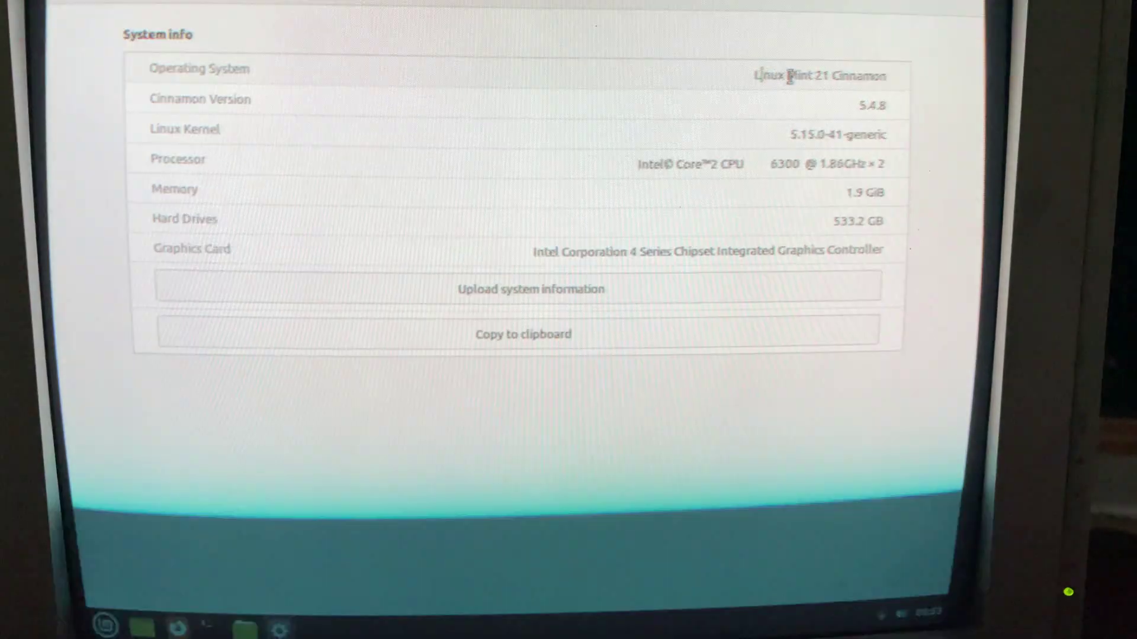
Highlight the Linux Mint 21 Cinnamon edition and version in System Info, then shut the system down.
{"action": "double_click", "coordinate": [871, 75]}
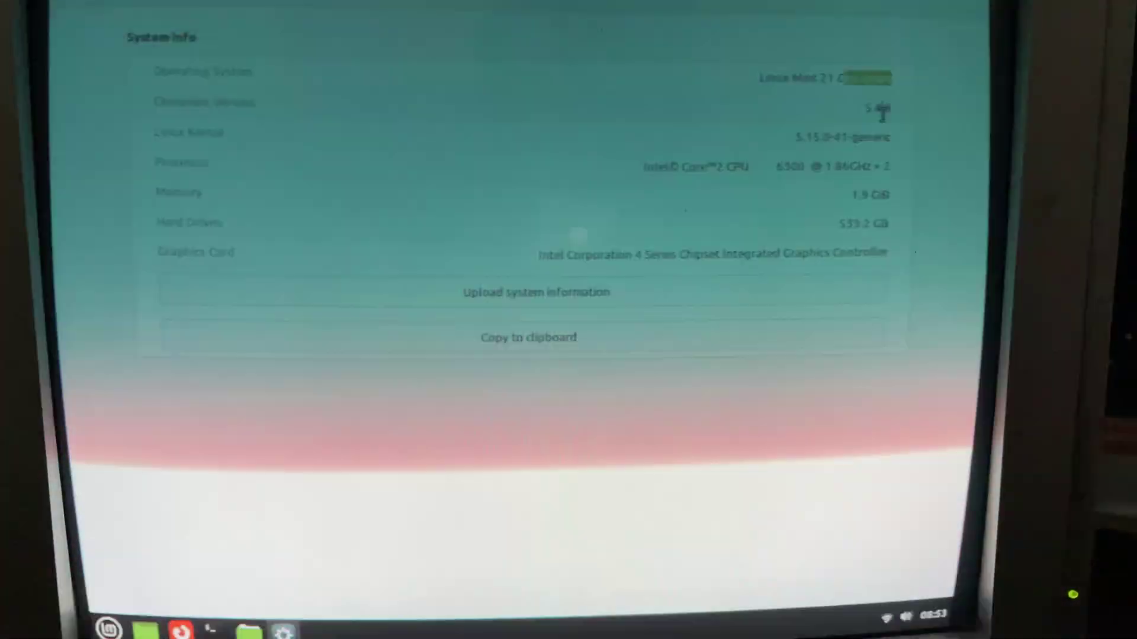
{"action": "double_click", "coordinate": [874, 108]}
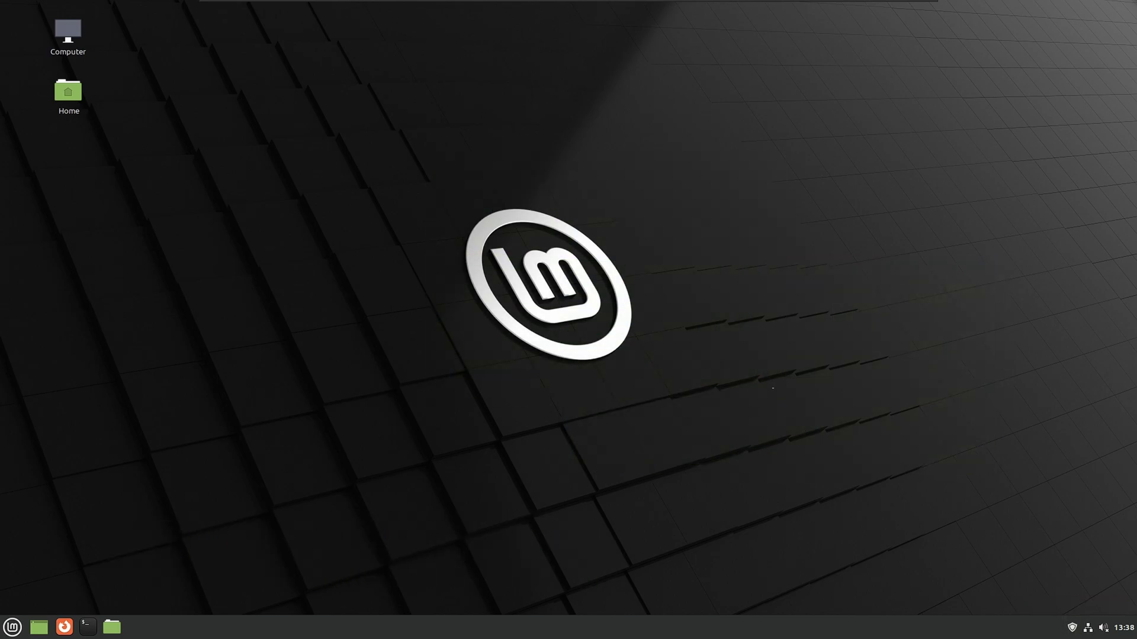
{"action": "left_click", "coordinate": [12, 627]}
{"action": "left_click", "coordinate": [28, 581]}
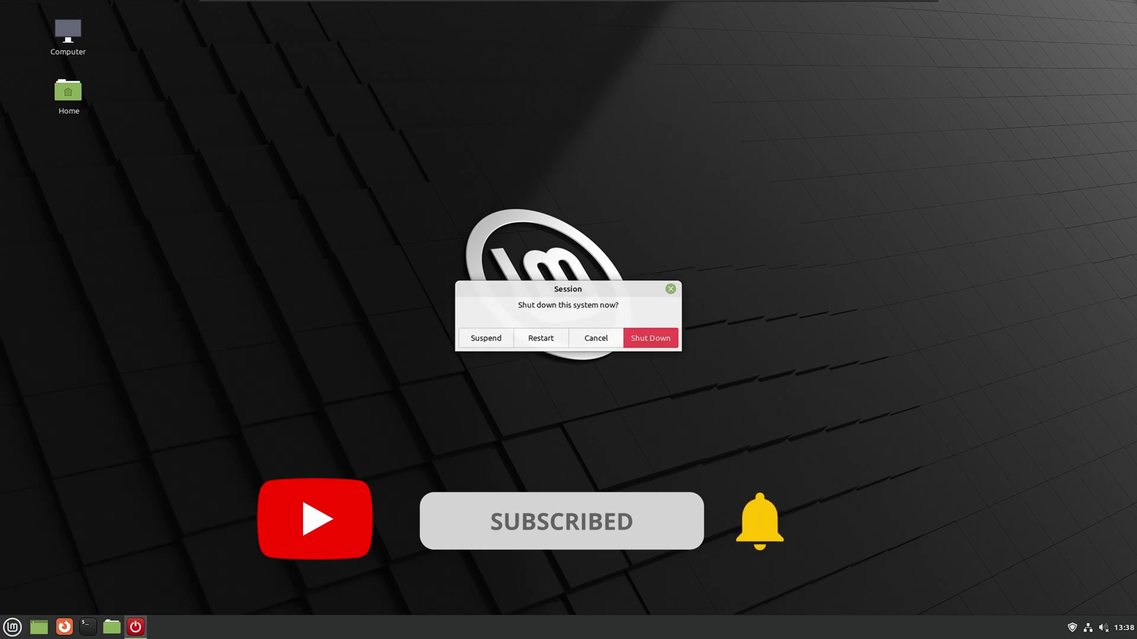
{"action": "key", "text": "Return"}
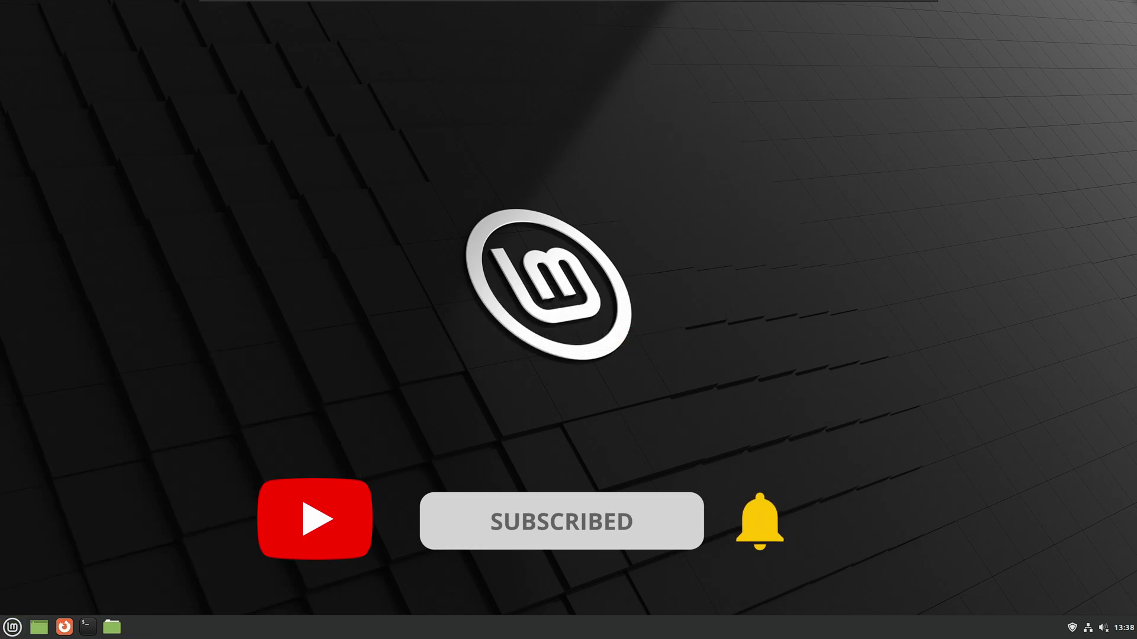